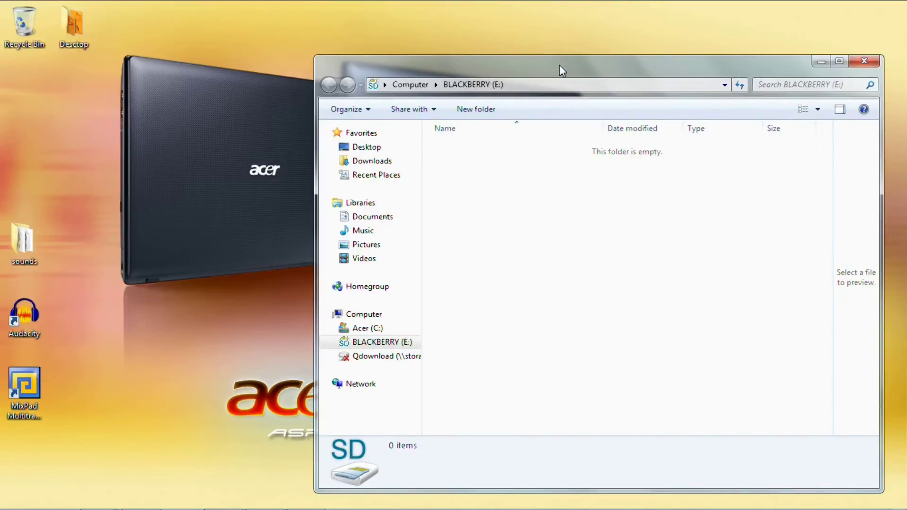
Copy EveningStandard1 from the desktop's sounds folder to the BLACKBERRY (E:) SD card and close the card's window
drag(559, 64, 559, 67)
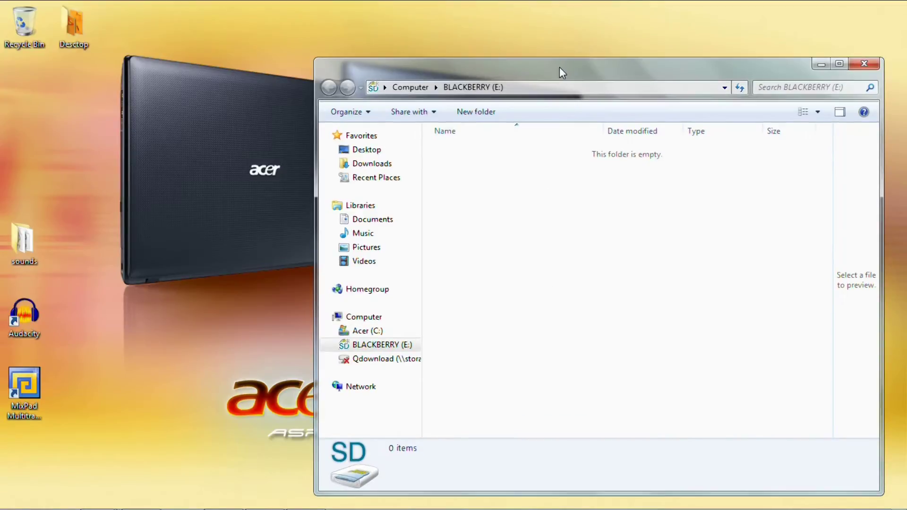
double_click(24, 243)
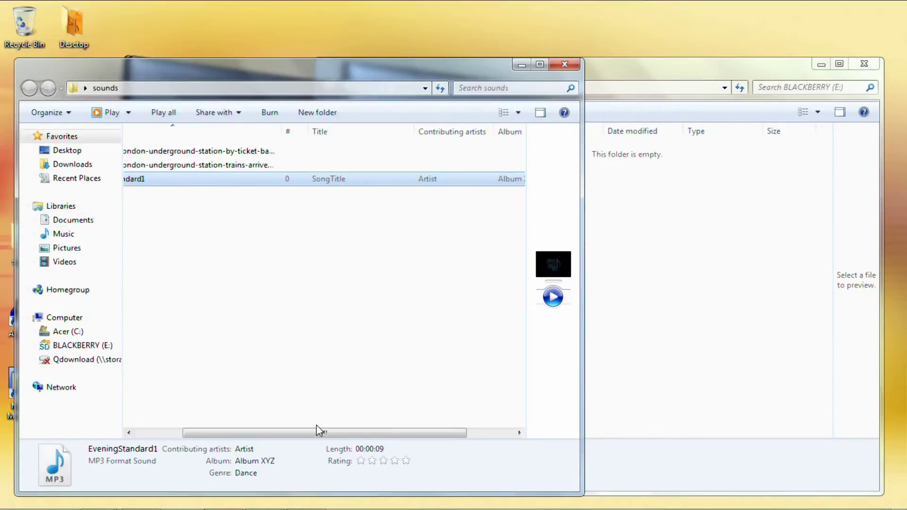
drag(318, 431, 241, 431)
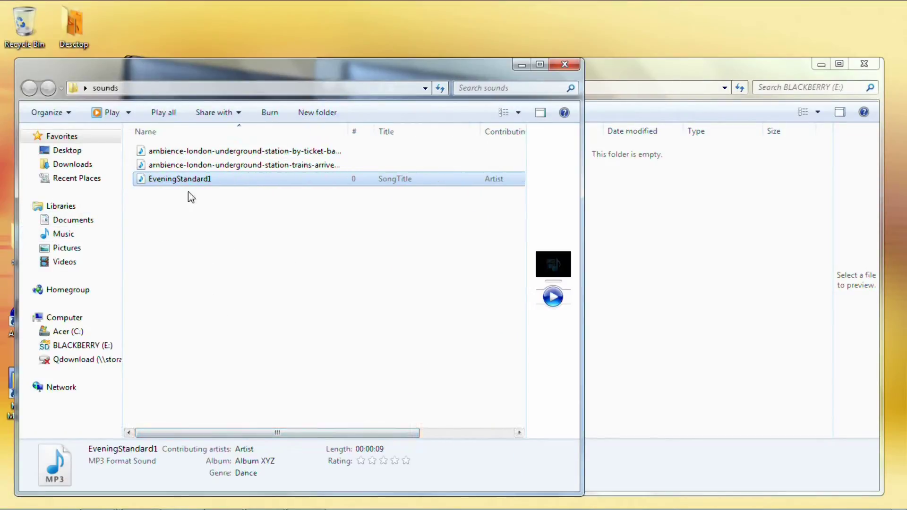
drag(182, 184, 696, 260)
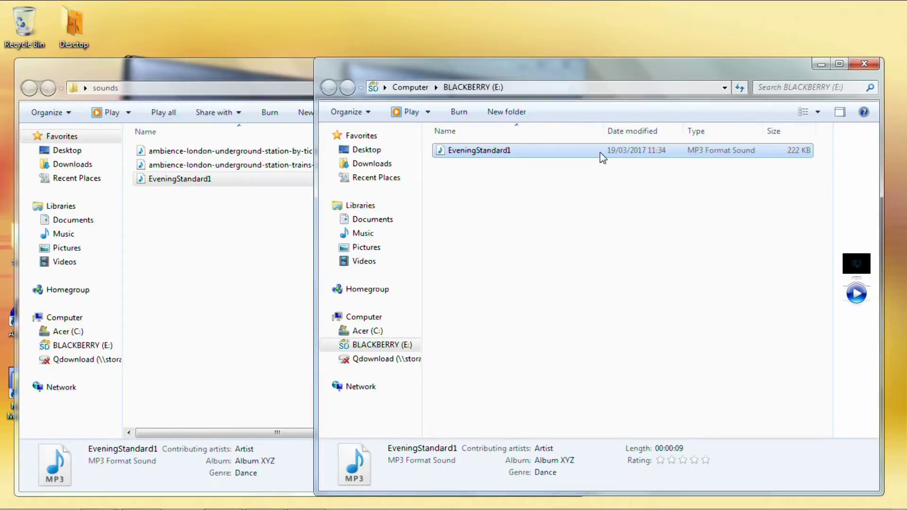
click(865, 65)
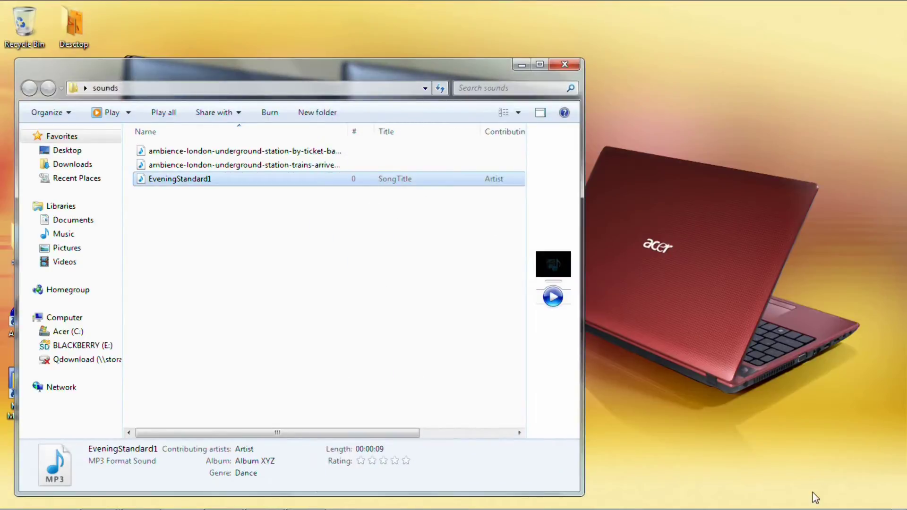
Safely eject the SD card from the computer
mouse_move(810, 503)
click(781, 500)
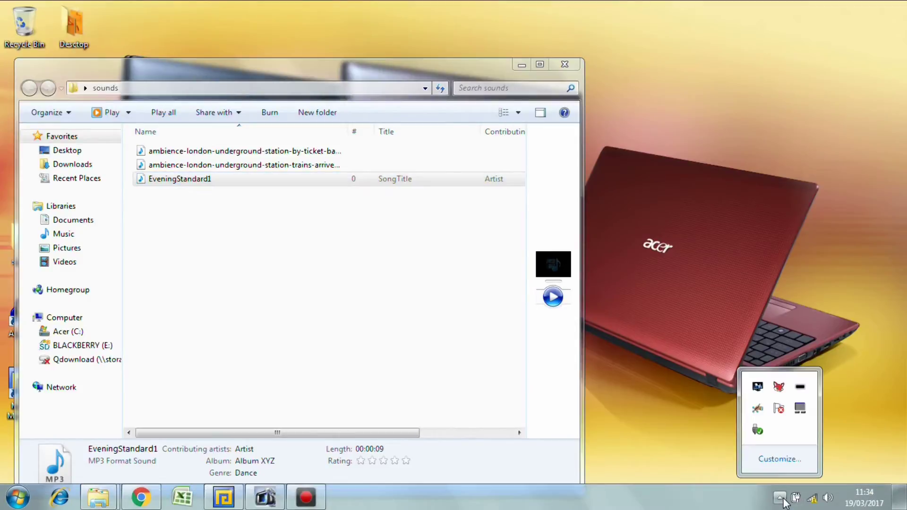
click(756, 432)
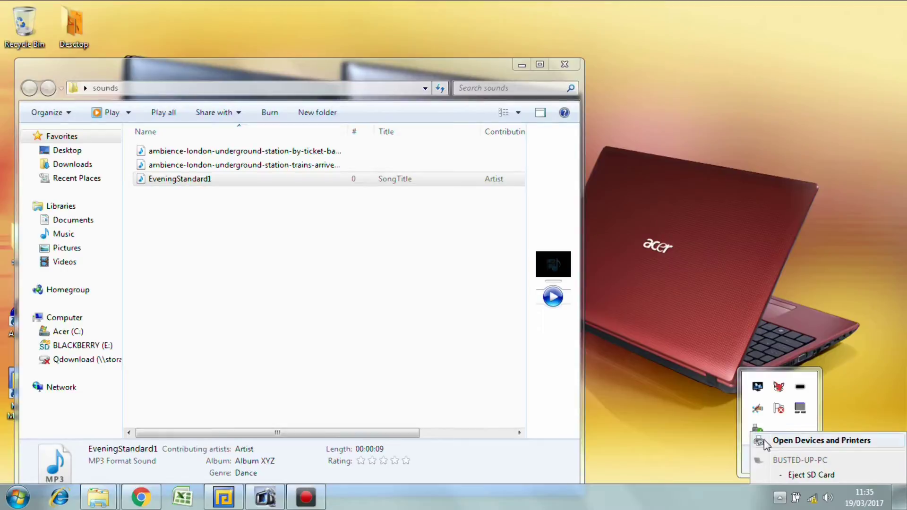
click(801, 476)
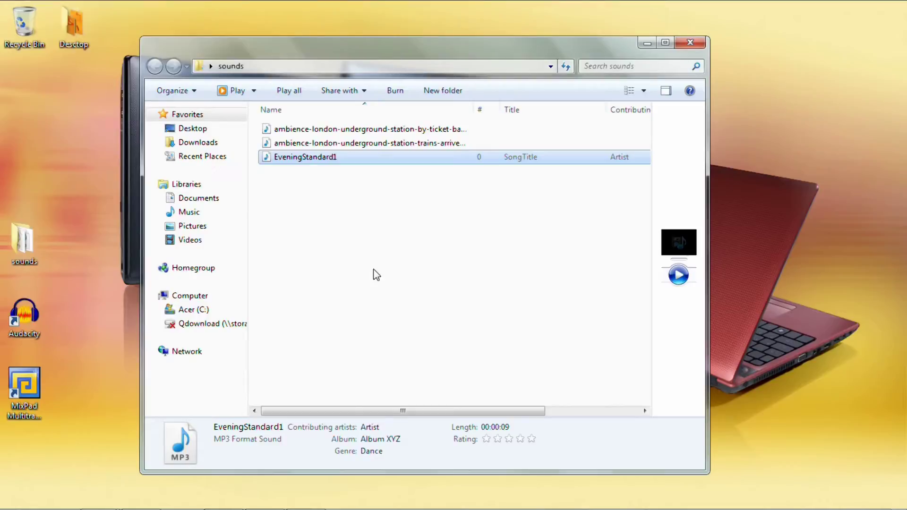
Play the EveningStandard1 MP3 from the sounds folder, pause it partway and close the player
double_click(291, 159)
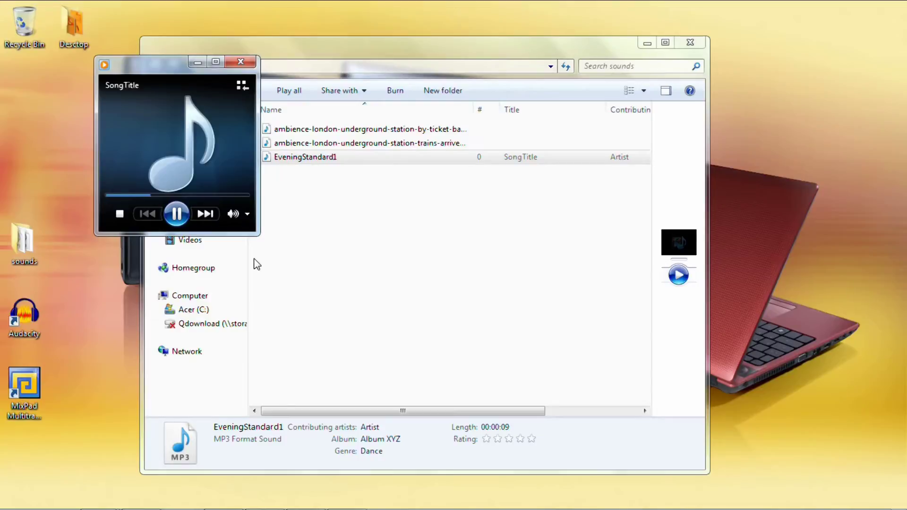
click(177, 217)
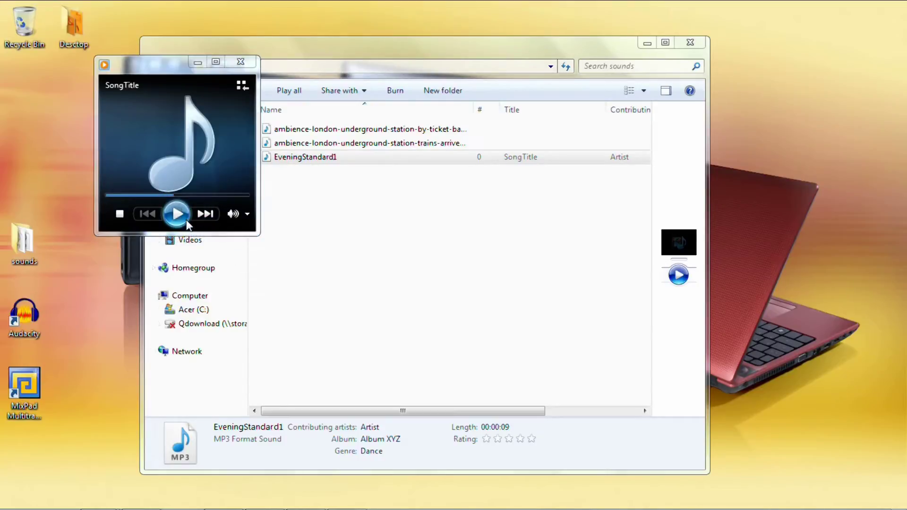
click(240, 60)
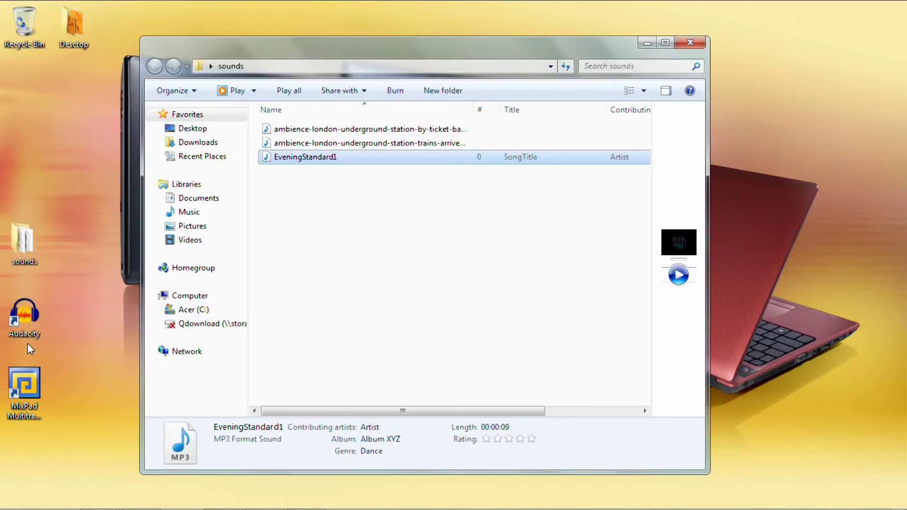
Launch Audacity, dismiss the welcome message and open EveningStandard1 from the sounds folder
double_click(26, 318)
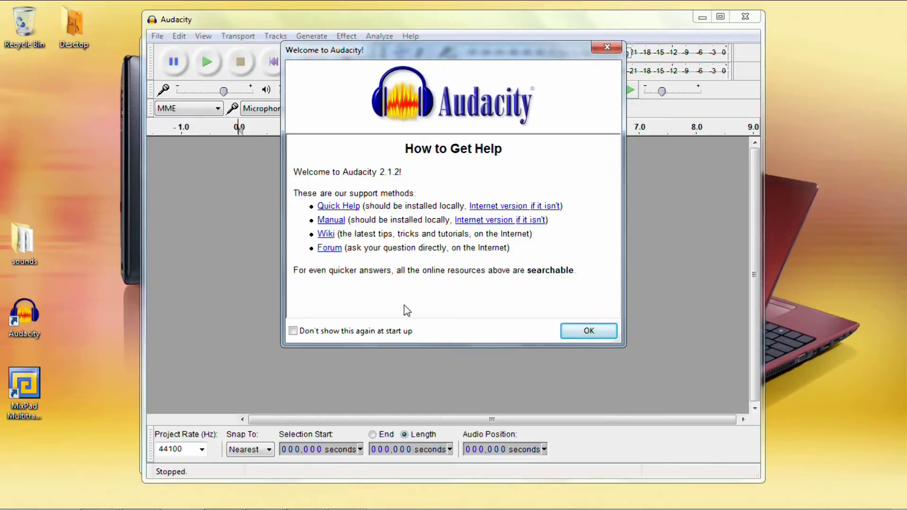
click(578, 329)
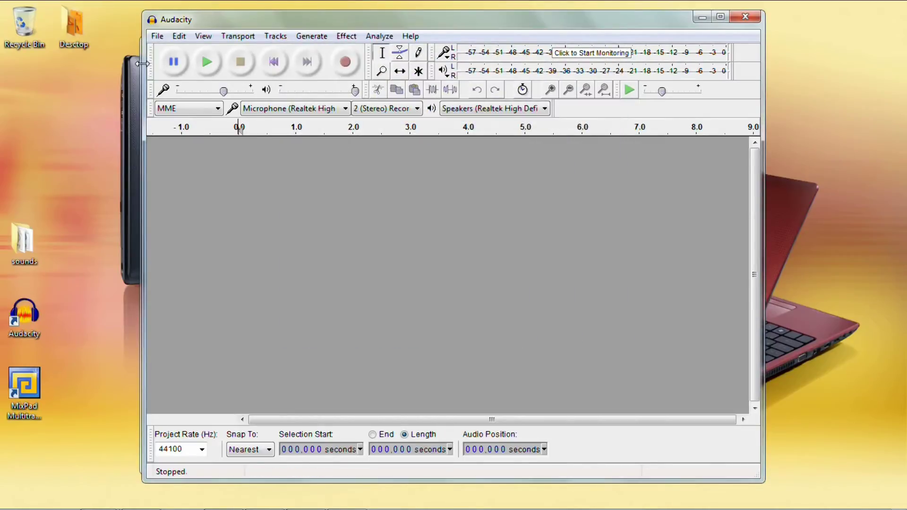
click(157, 37)
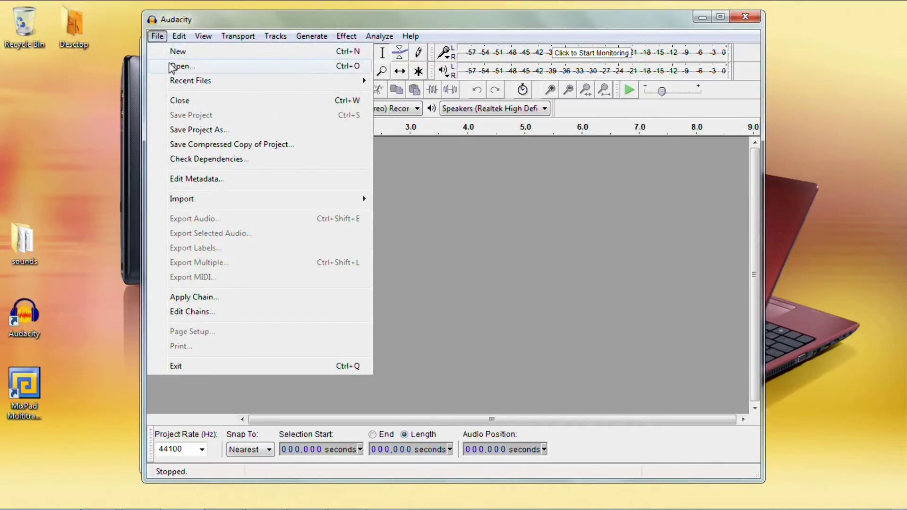
click(179, 66)
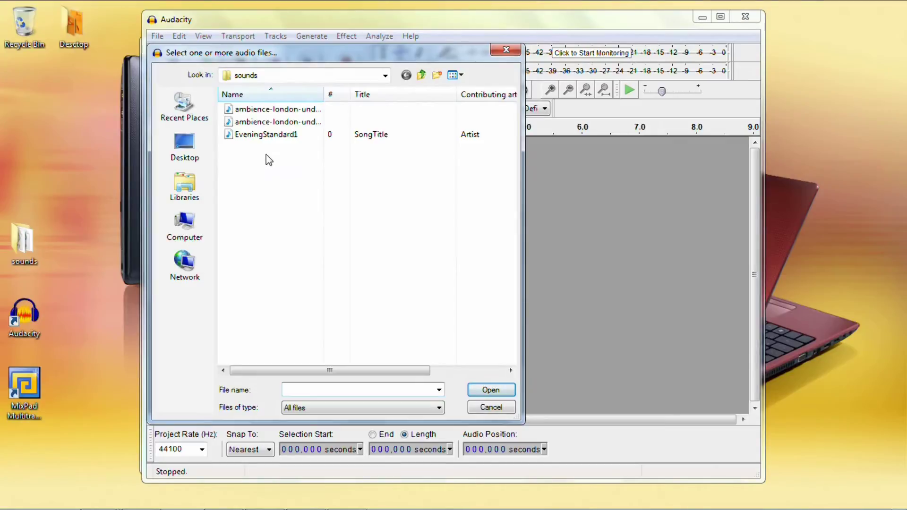
click(262, 136)
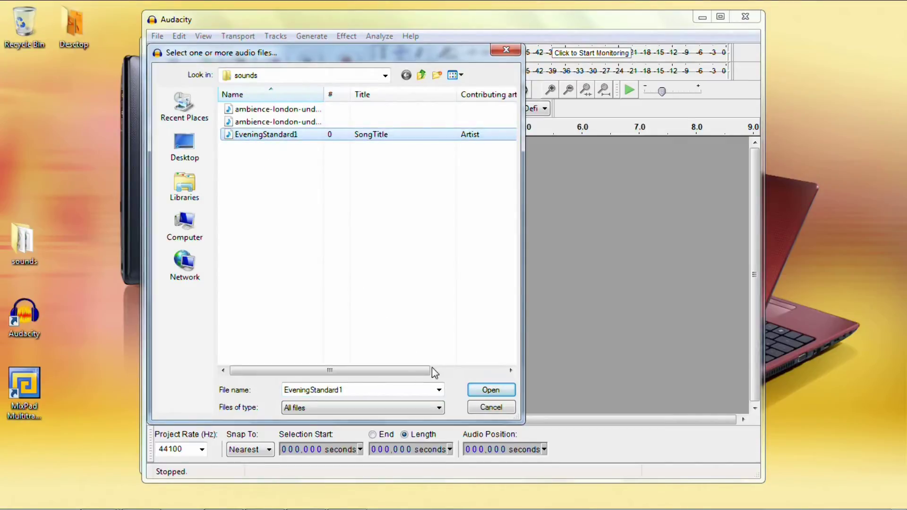
click(484, 392)
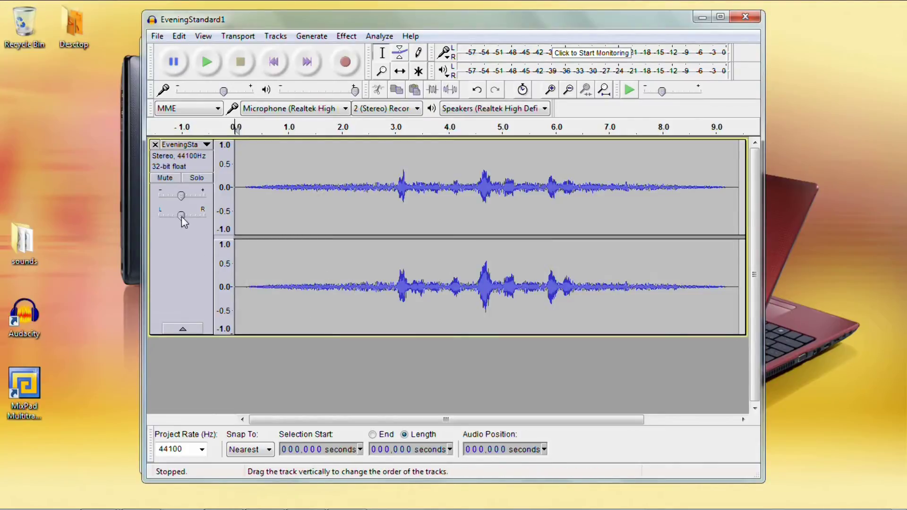
Try panning the EveningStandard1 track 100% left and return it to the centre
drag(181, 217, 158, 215)
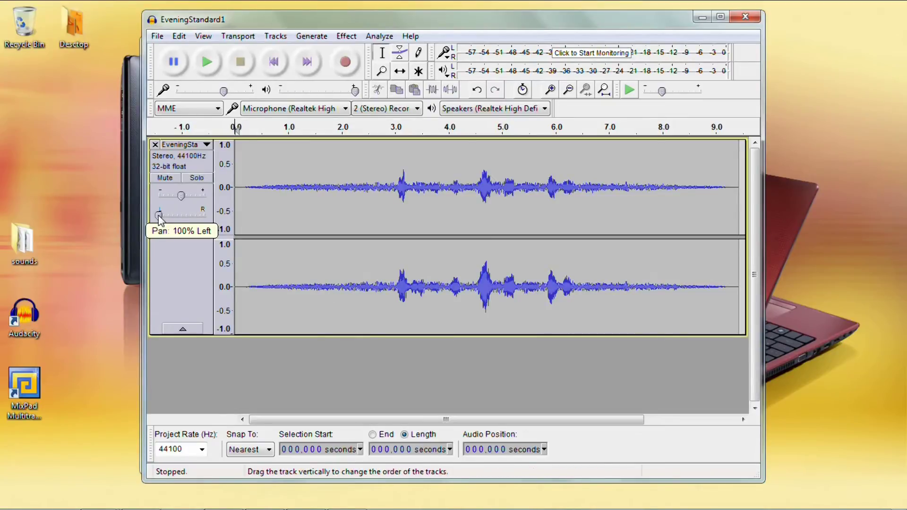
drag(159, 216, 181, 216)
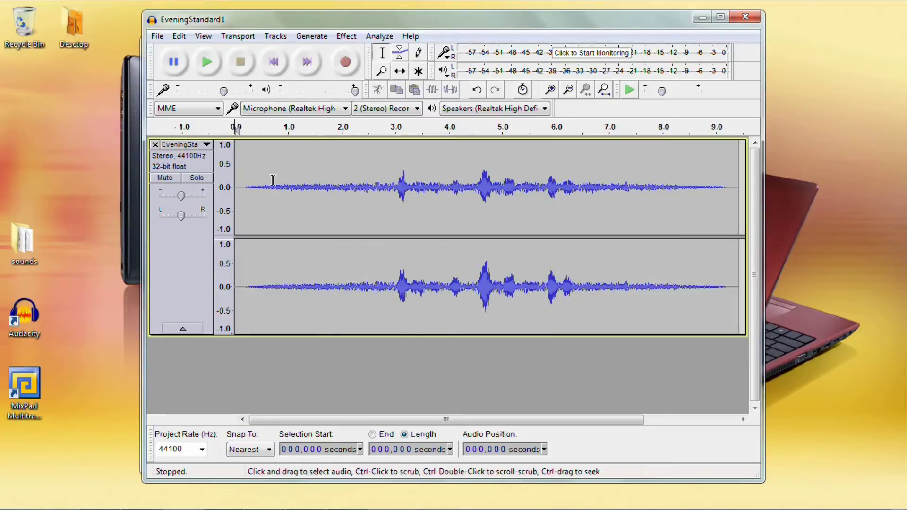
Raise the track's gain above 0 dB and play back part of the audio to check the level
mouse_move(181, 201)
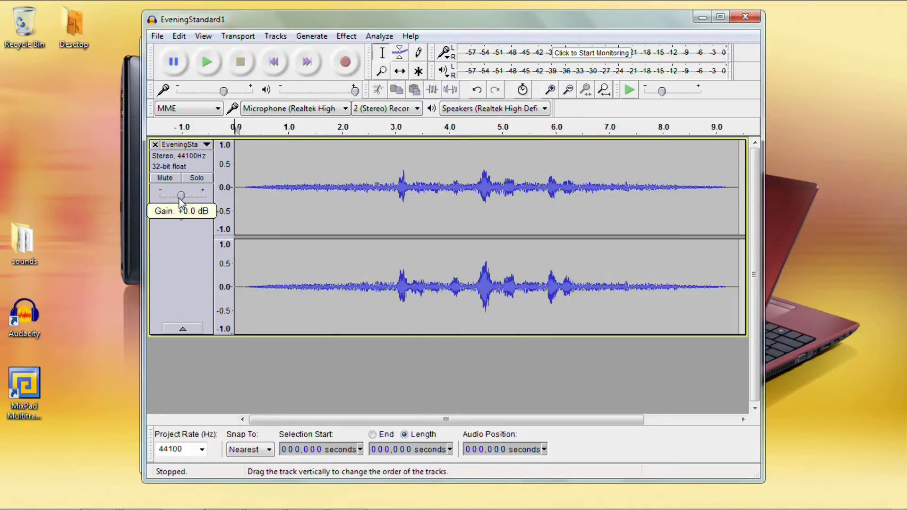
drag(180, 198, 201, 196)
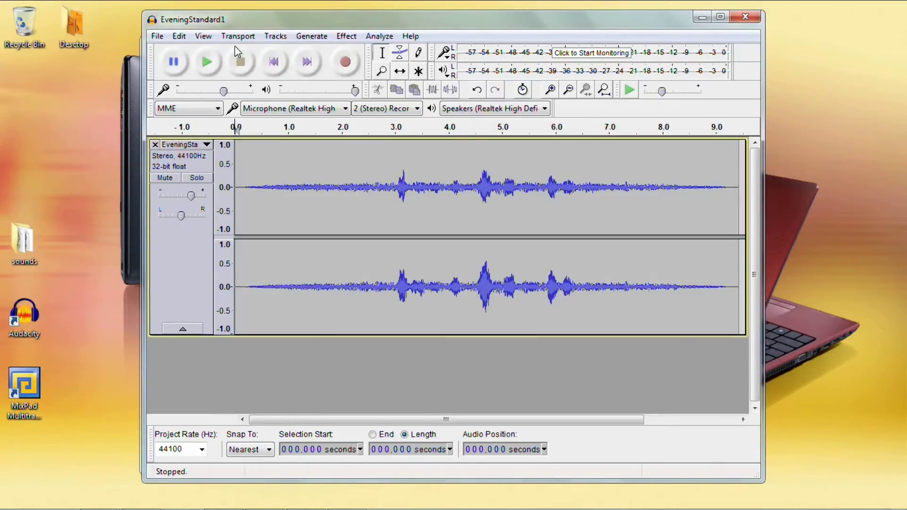
click(208, 67)
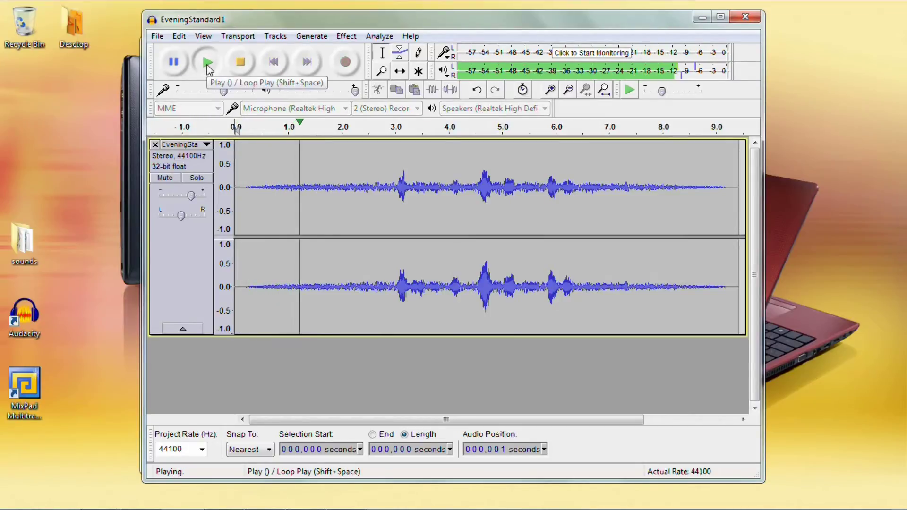
click(241, 70)
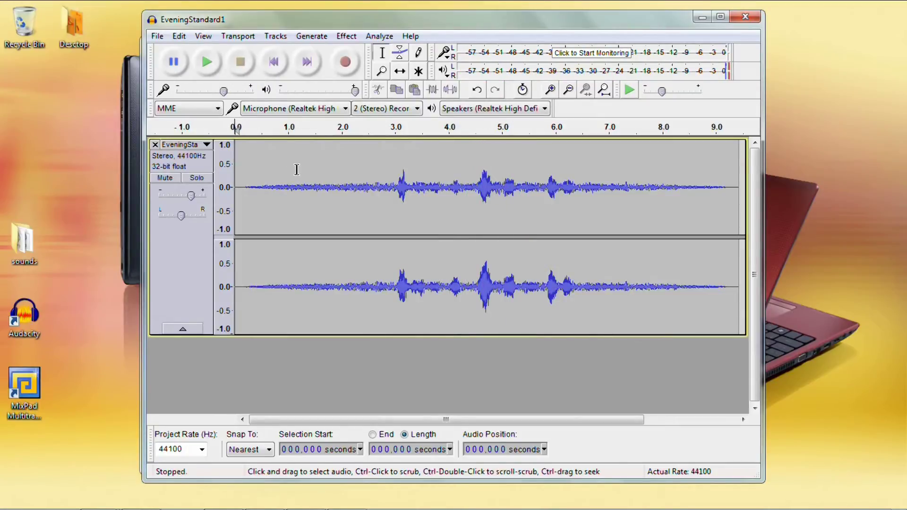
Export the audio as a signed 16-bit PCM WAV named EveningStandard1 to the desktop's sounds folder, and close Audacity without saving changes
click(158, 38)
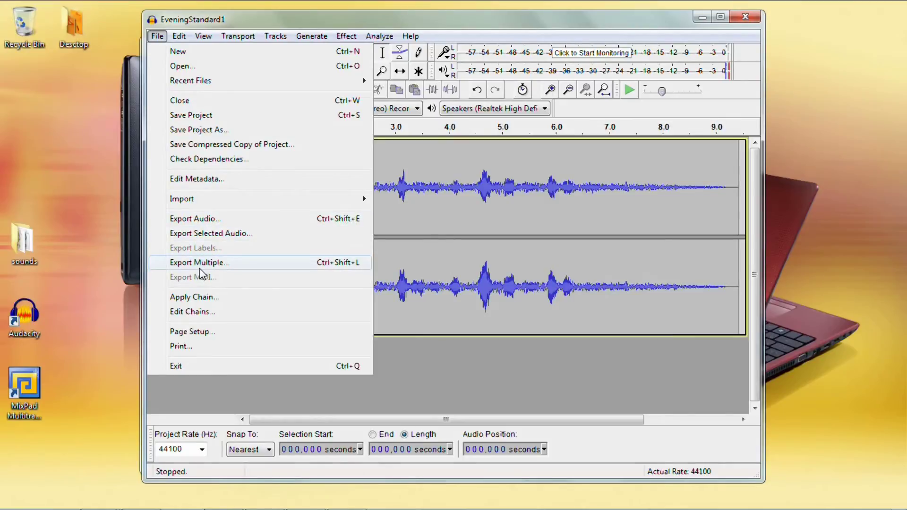
click(192, 220)
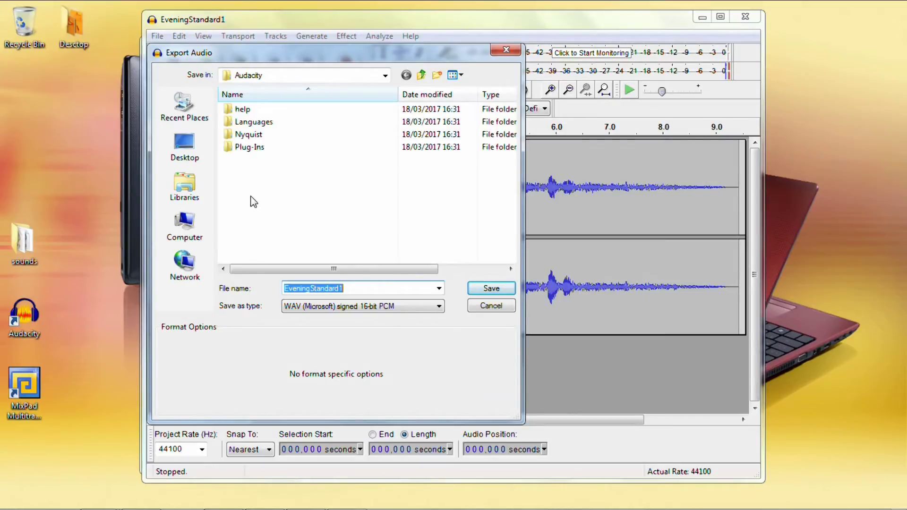
click(185, 149)
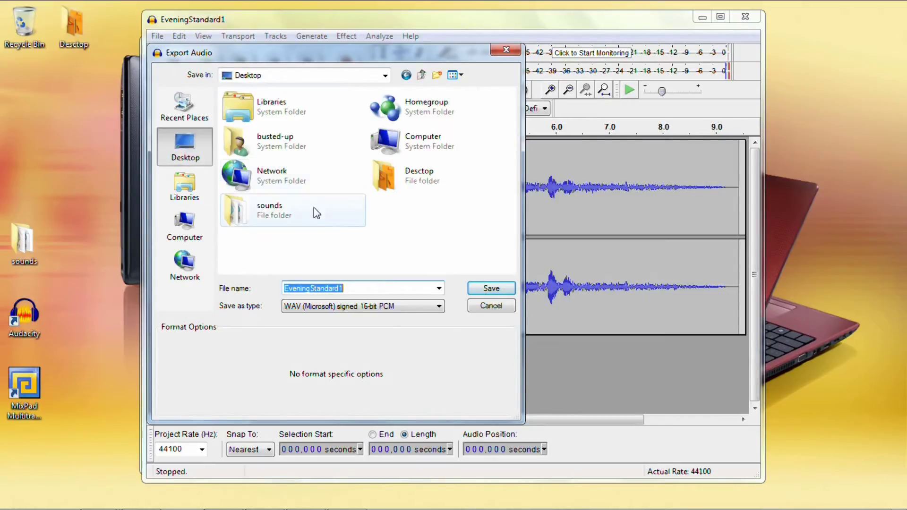
double_click(263, 214)
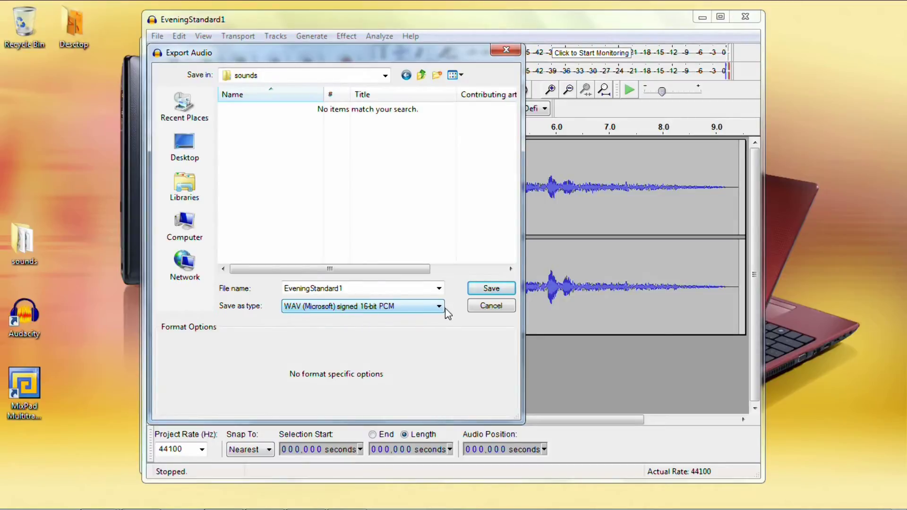
click(500, 292)
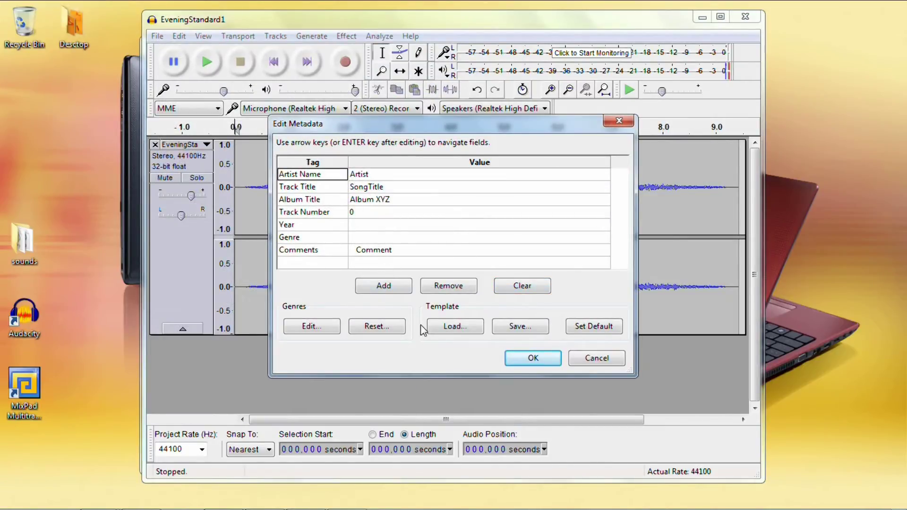
click(532, 359)
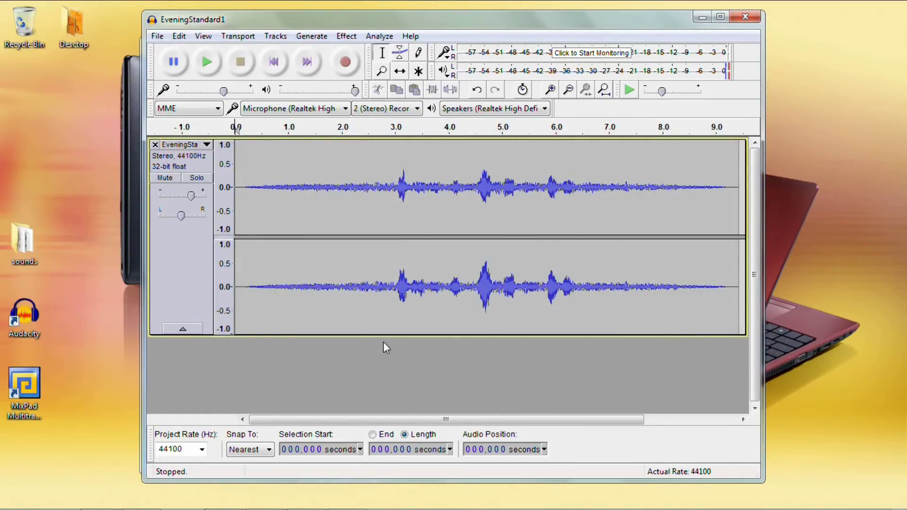
click(748, 17)
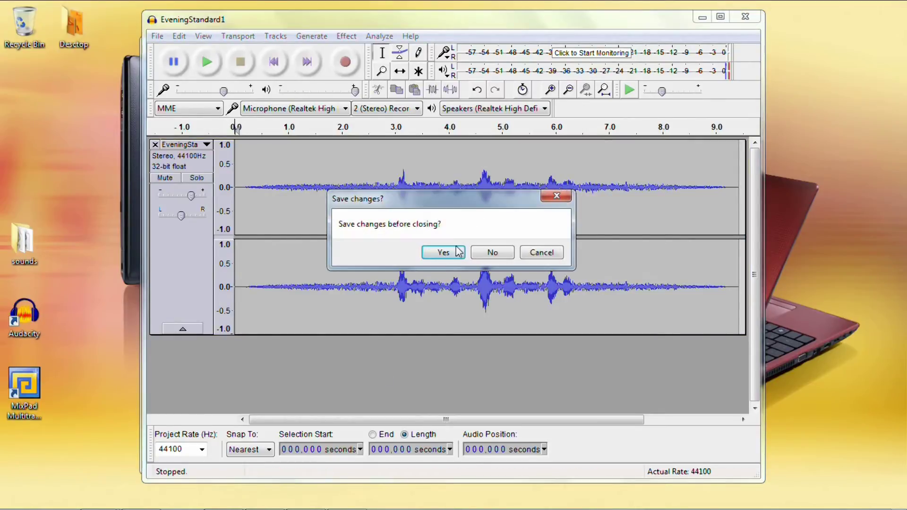
click(494, 253)
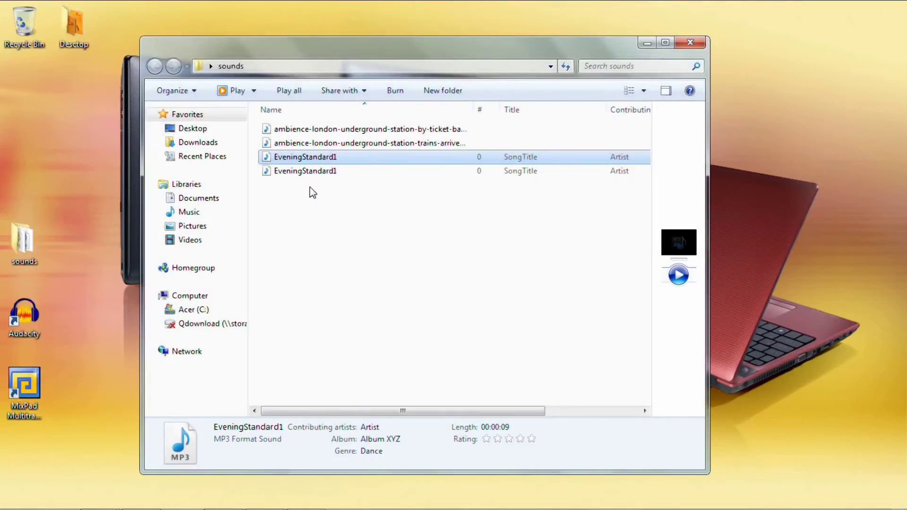
Play the exported EveningStandard1 WAV from the sounds folder, pause it and close the player
double_click(299, 173)
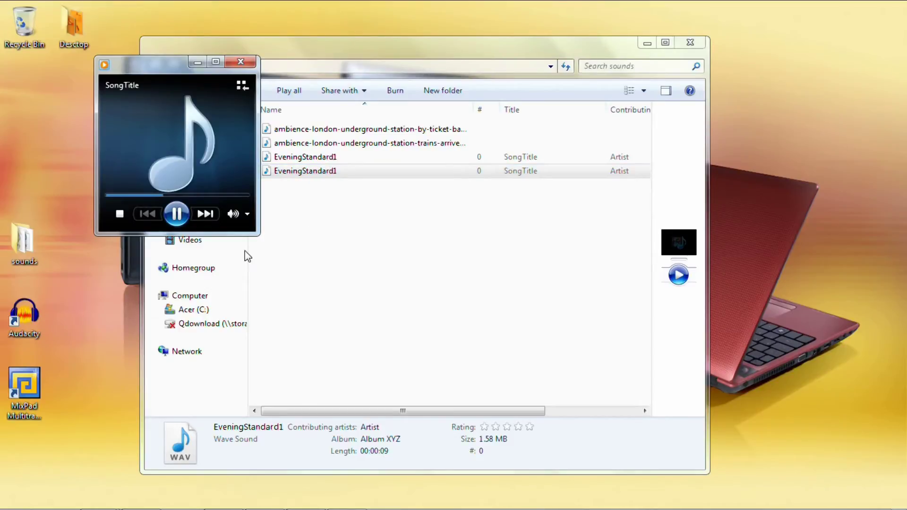
click(177, 220)
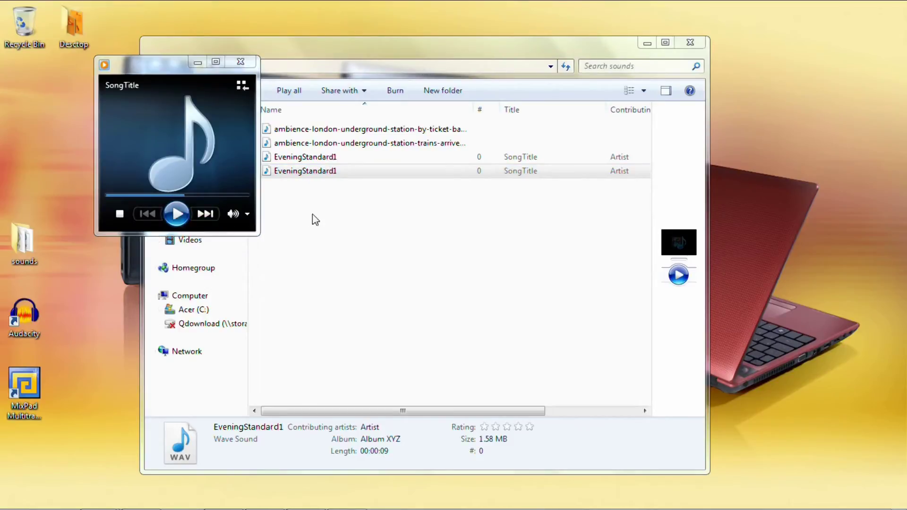
click(302, 175)
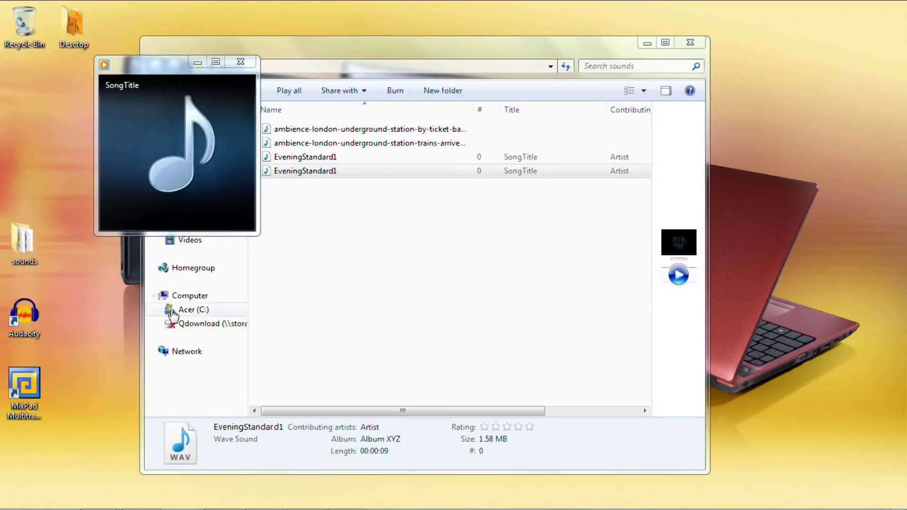
click(241, 63)
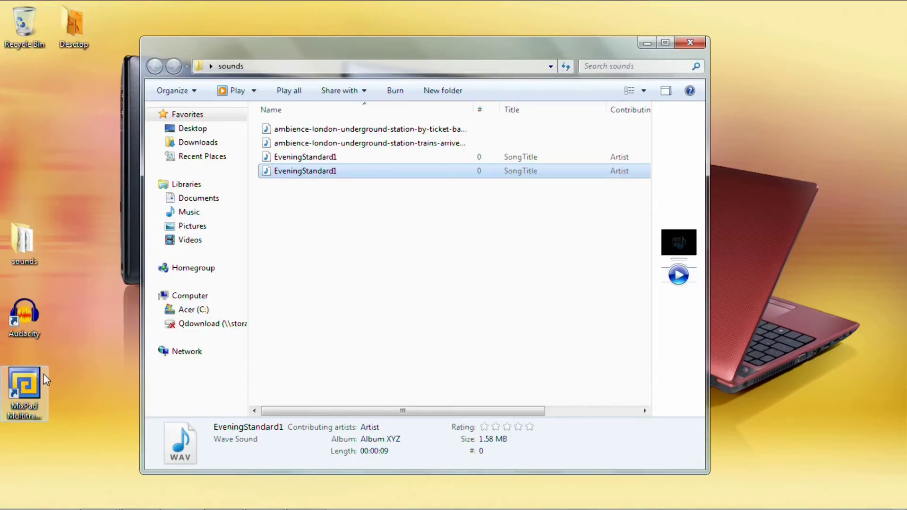
Open MixPad, load the EveningStandard1 WAV from the sounds folder onto the first track and move its clip to the timeline's start
click(31, 393)
double_click(31, 393)
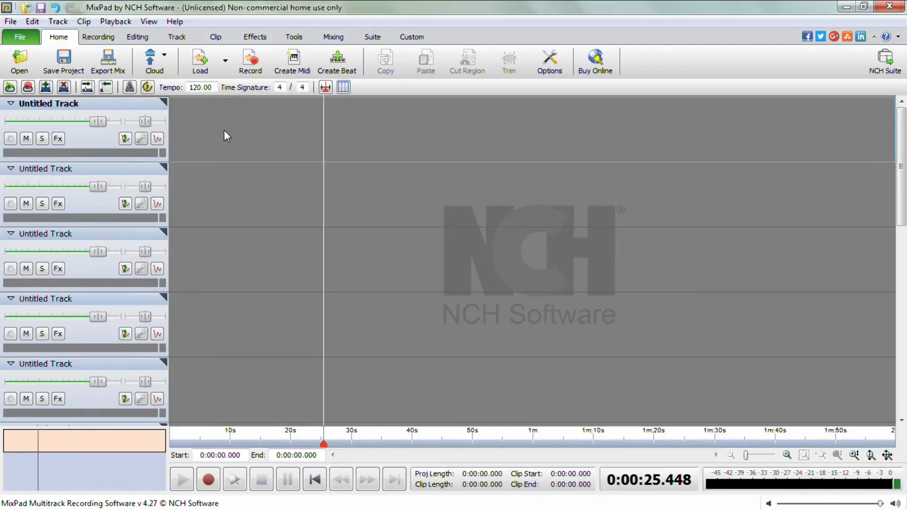
click(201, 63)
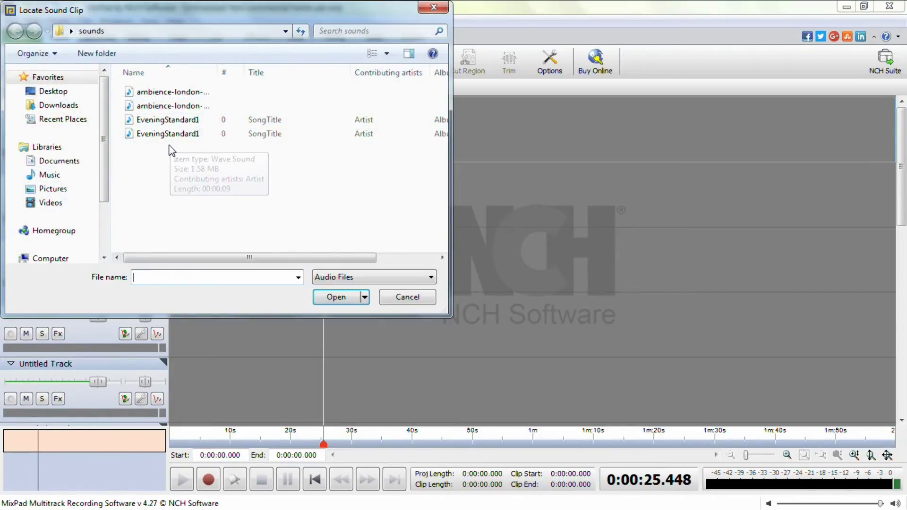
click(171, 136)
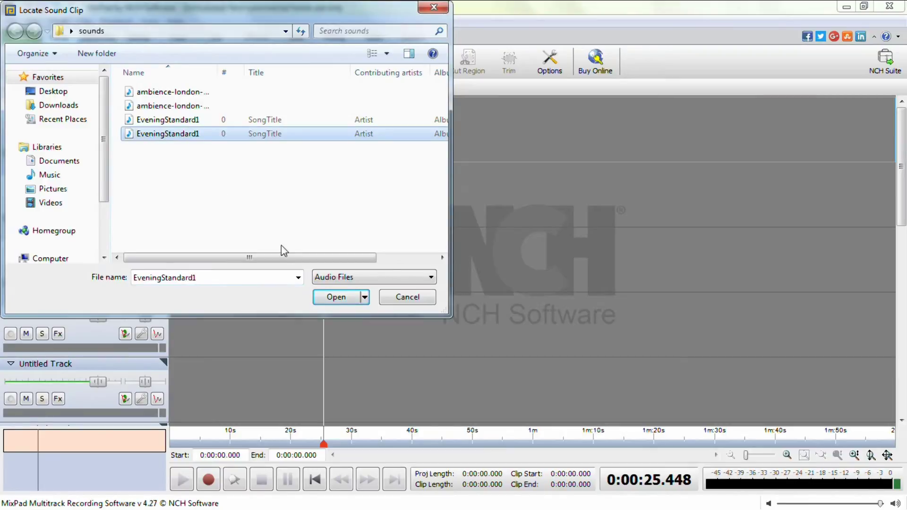
click(336, 297)
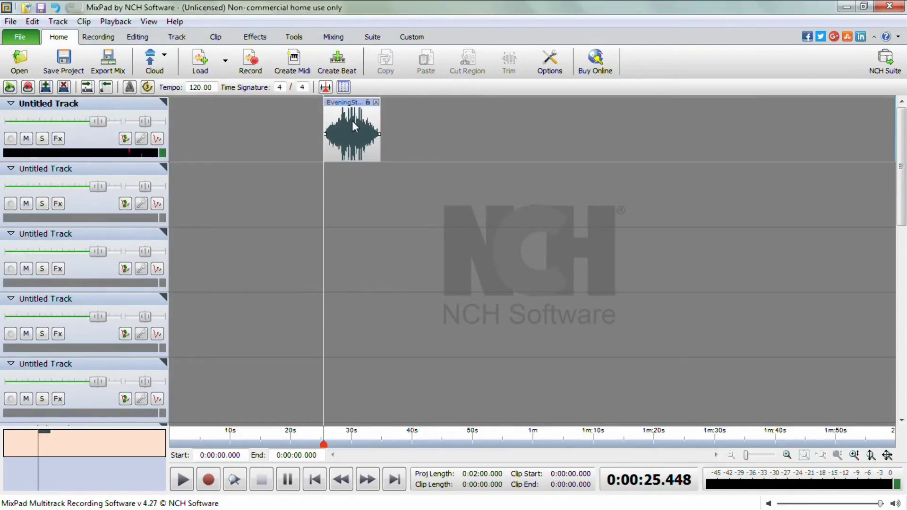
drag(353, 128, 198, 134)
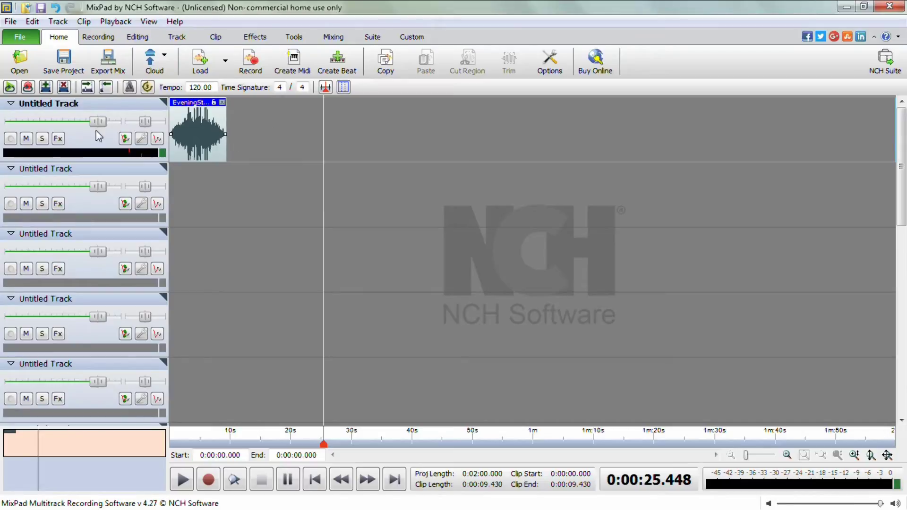
Load the EveningStandard1 WAV a second time, onto the second track
click(111, 171)
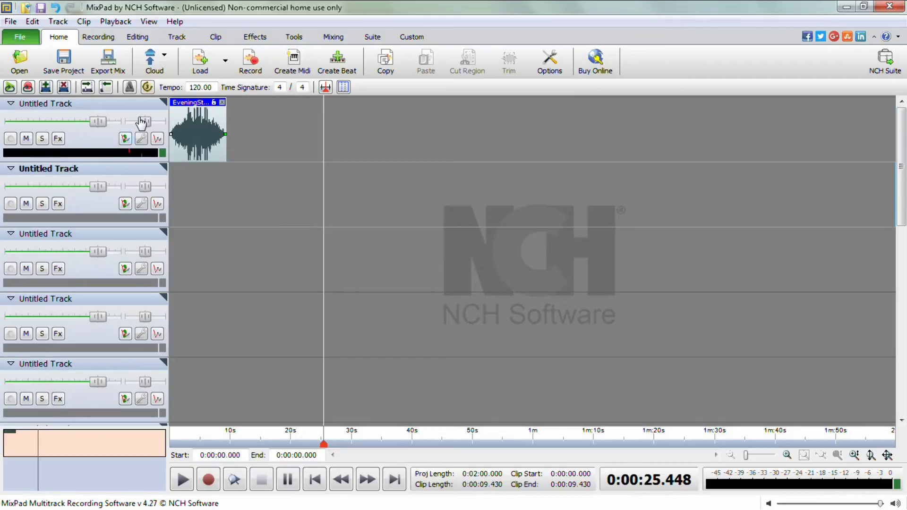
click(207, 75)
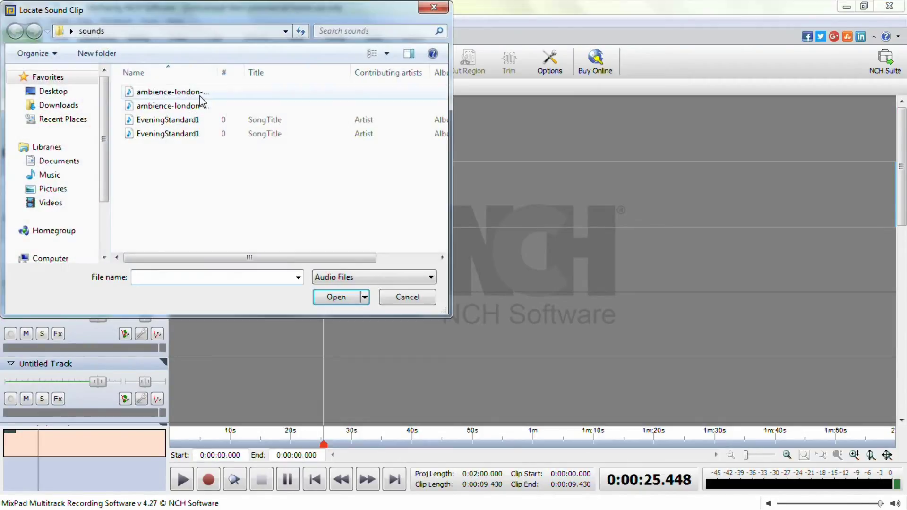
click(171, 135)
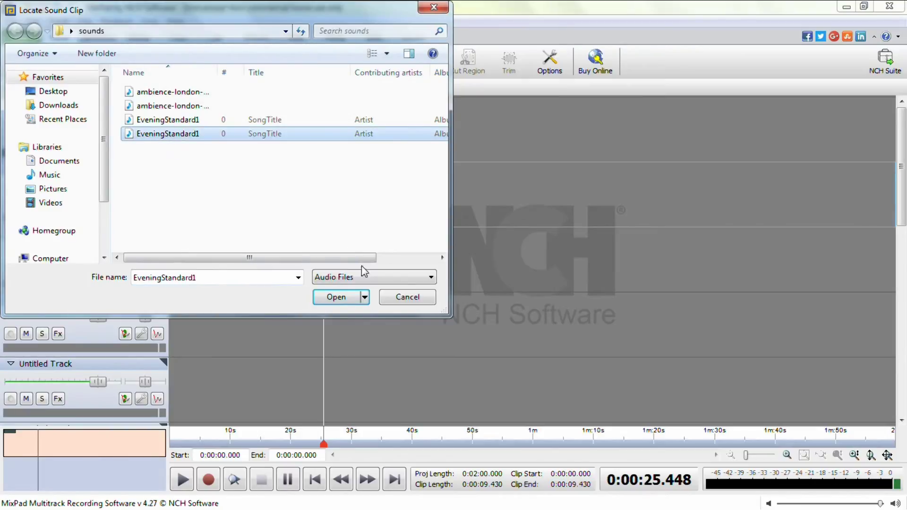
click(355, 304)
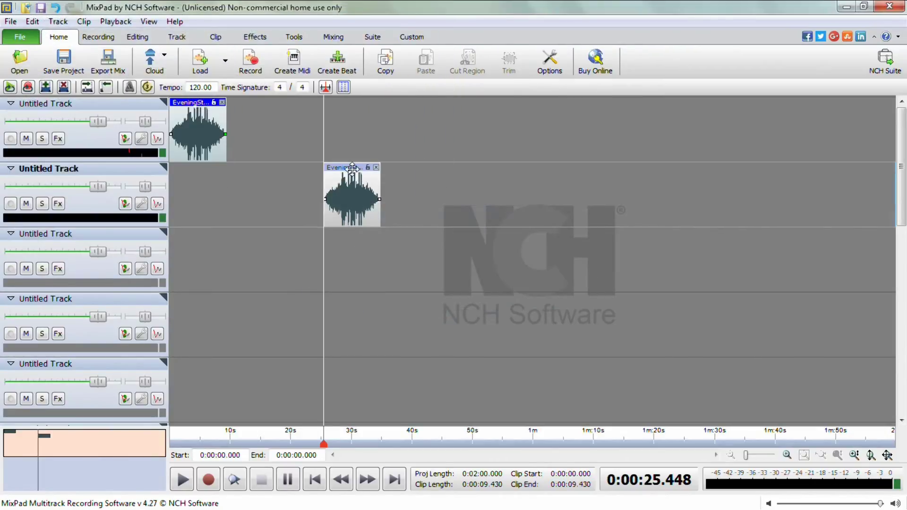
Move the second track's clip to start where the first track's clip ends, and play the arrangement, stopping after listening
drag(352, 169, 274, 178)
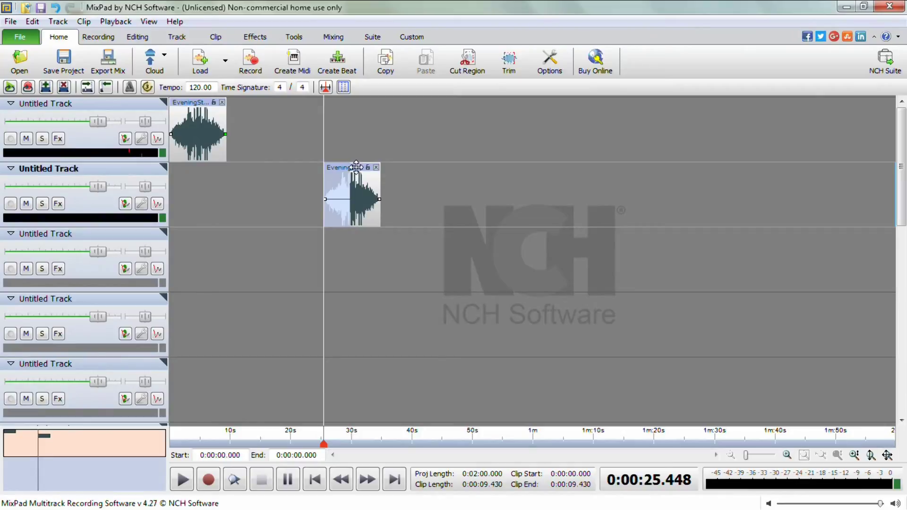
drag(356, 168, 266, 181)
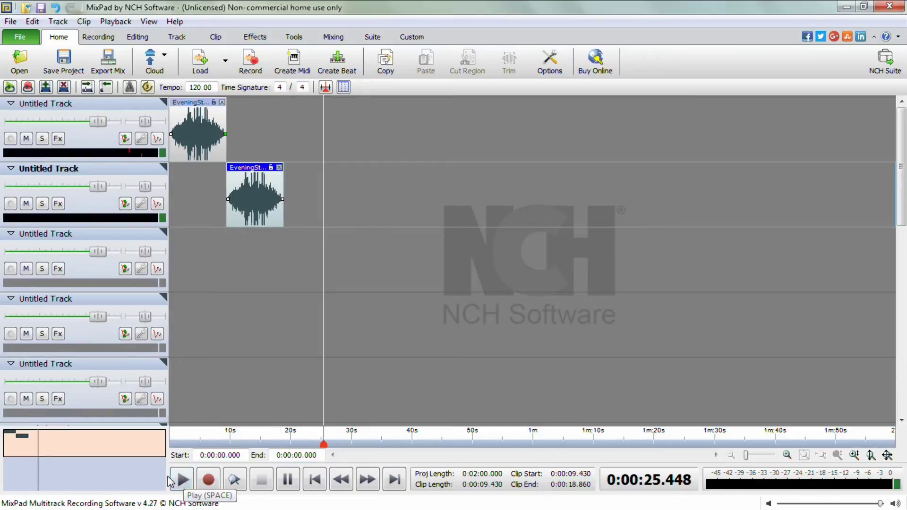
click(183, 481)
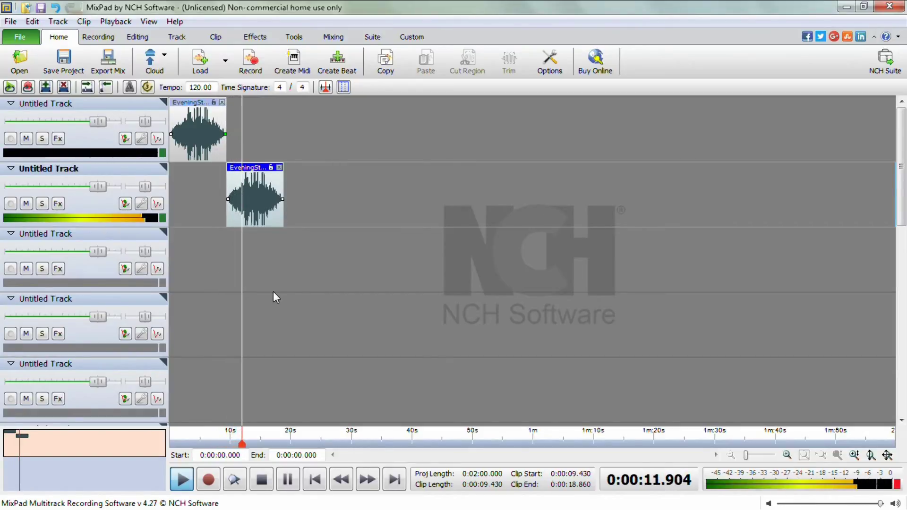
click(263, 482)
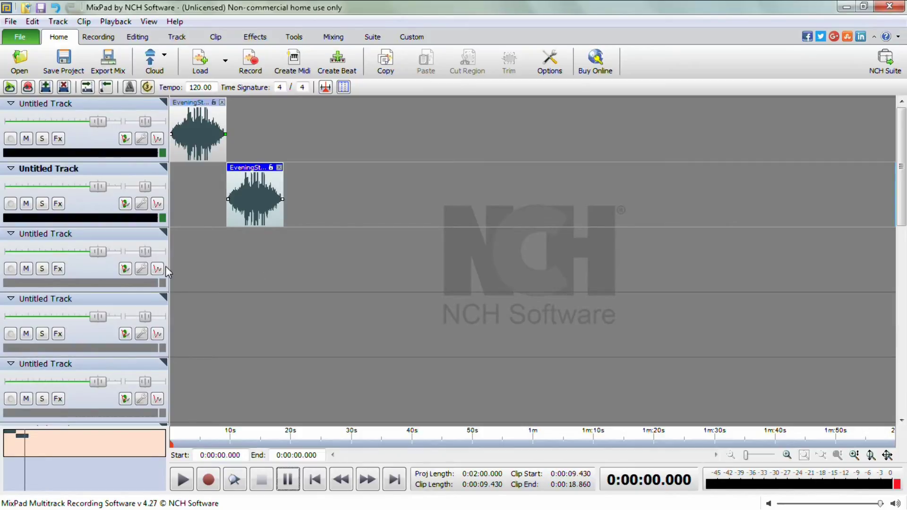
Load the ambience-london-underground-station-by-ticket-barriers sound onto the third track, starting at zero
click(202, 64)
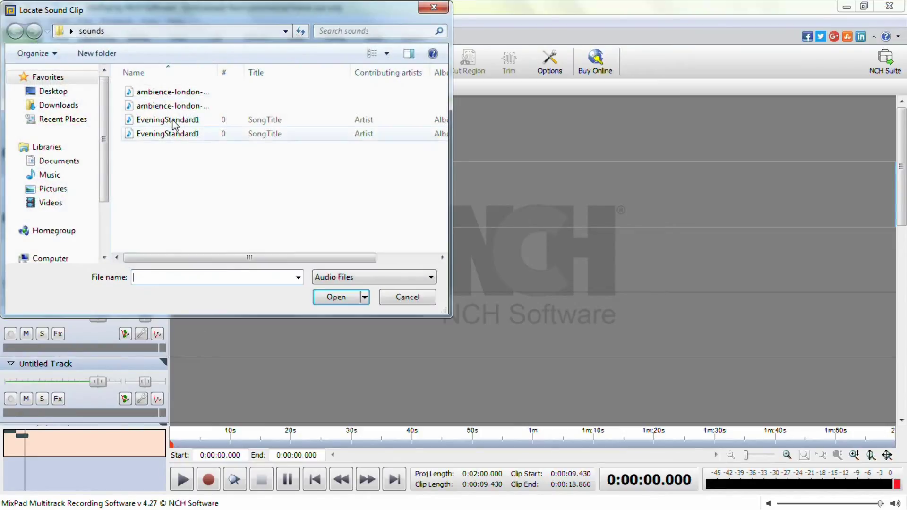
click(169, 92)
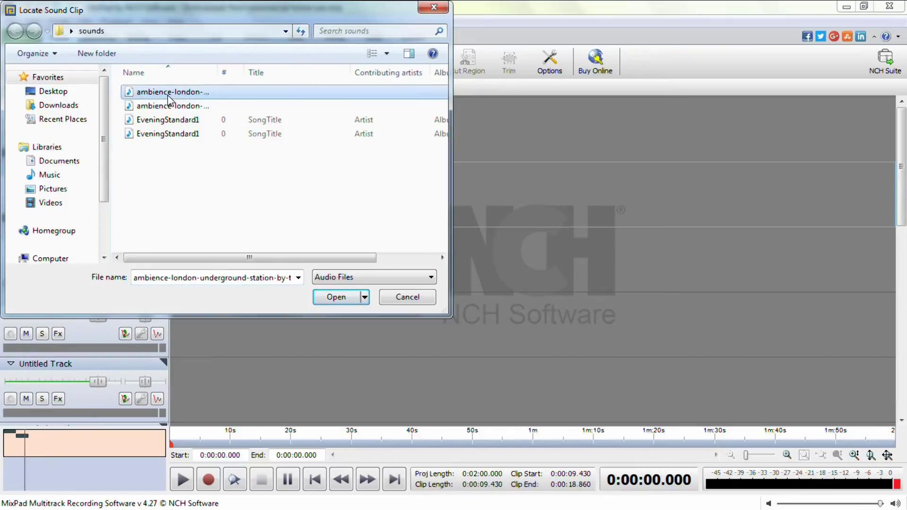
click(331, 297)
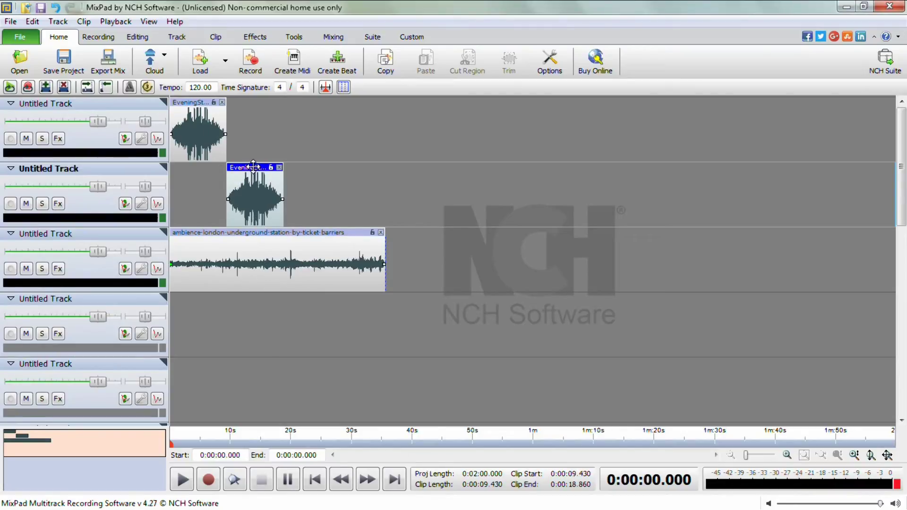
Move the second track's EveningStandard1 clip to start at about 17.3 s and play back the layered mix
drag(253, 165, 301, 166)
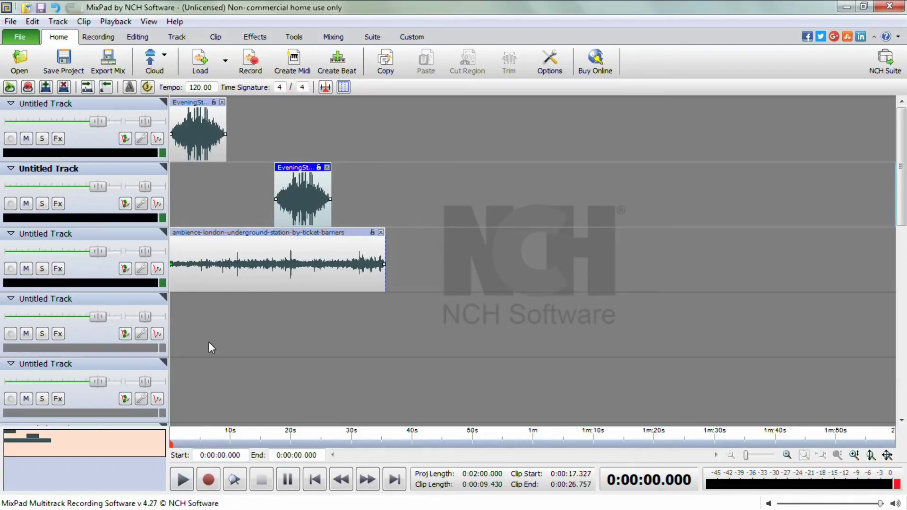
click(182, 480)
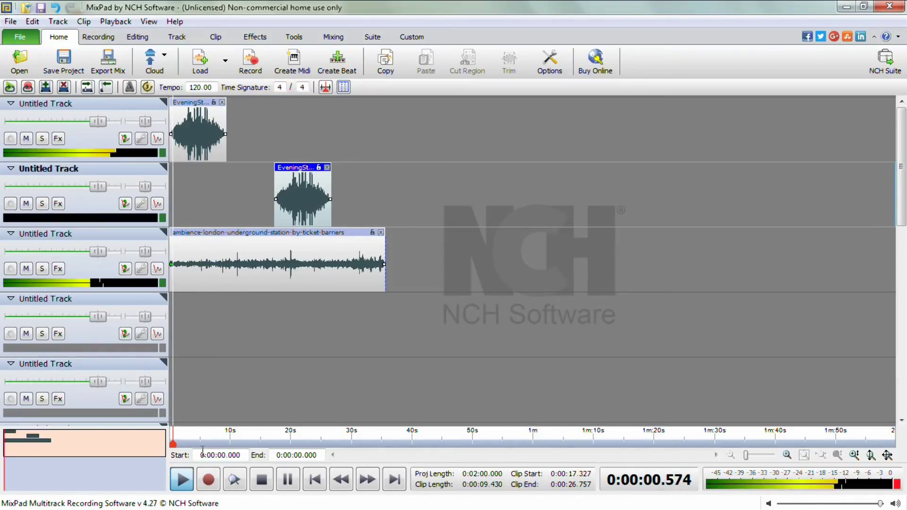
click(262, 480)
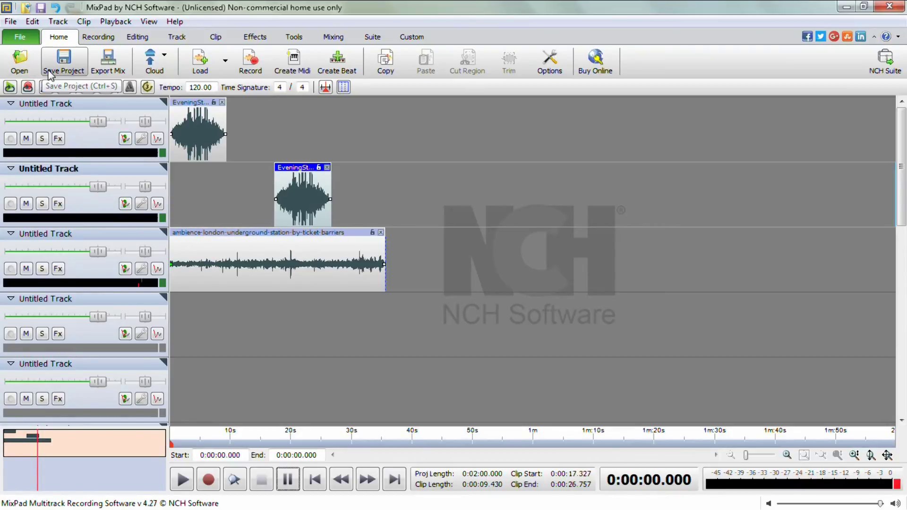
Export the mix as a WAV named Default Project to the desktop's sounds folder
click(112, 67)
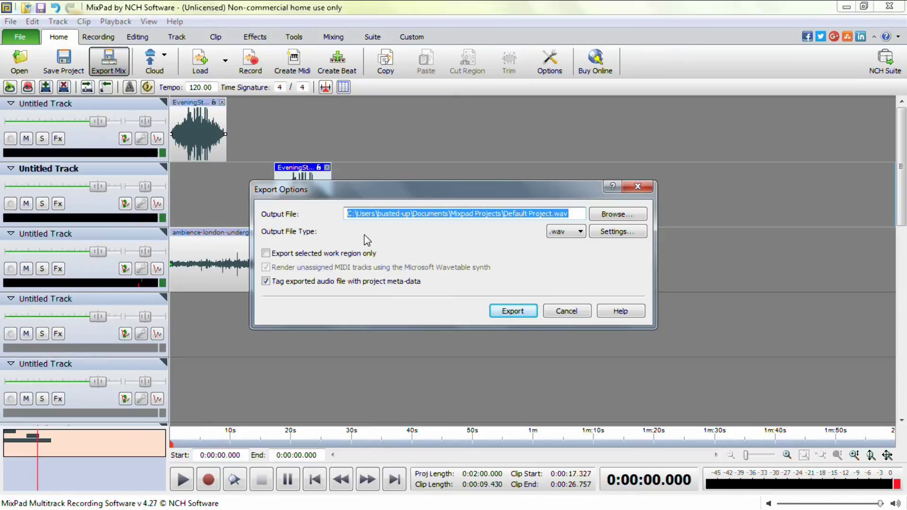
click(604, 215)
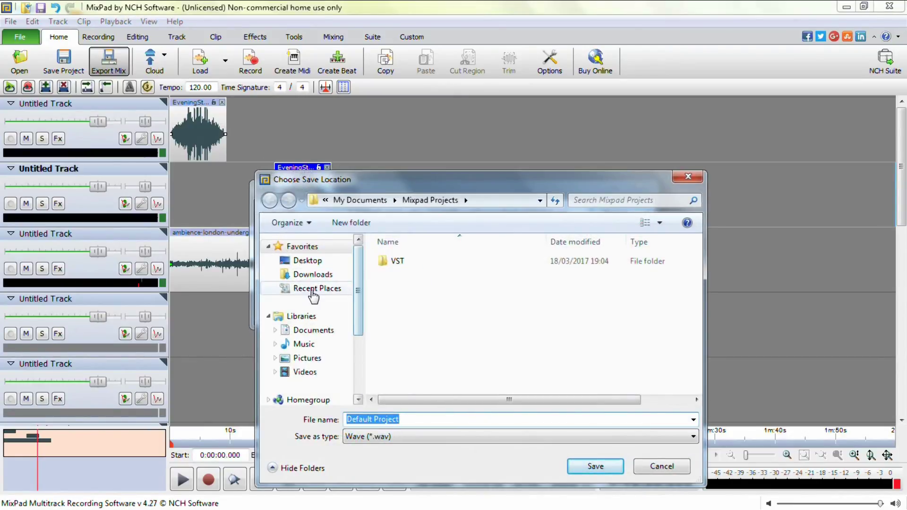
click(283, 260)
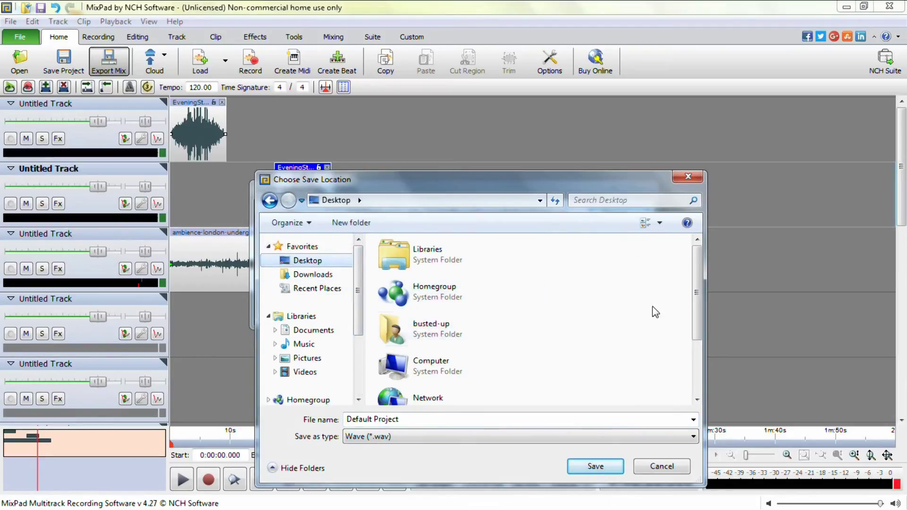
drag(697, 321, 700, 373)
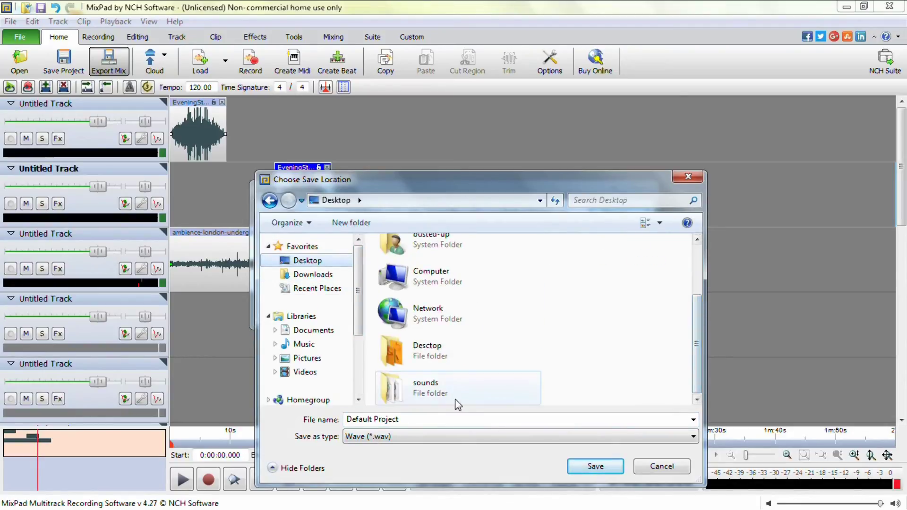
double_click(419, 396)
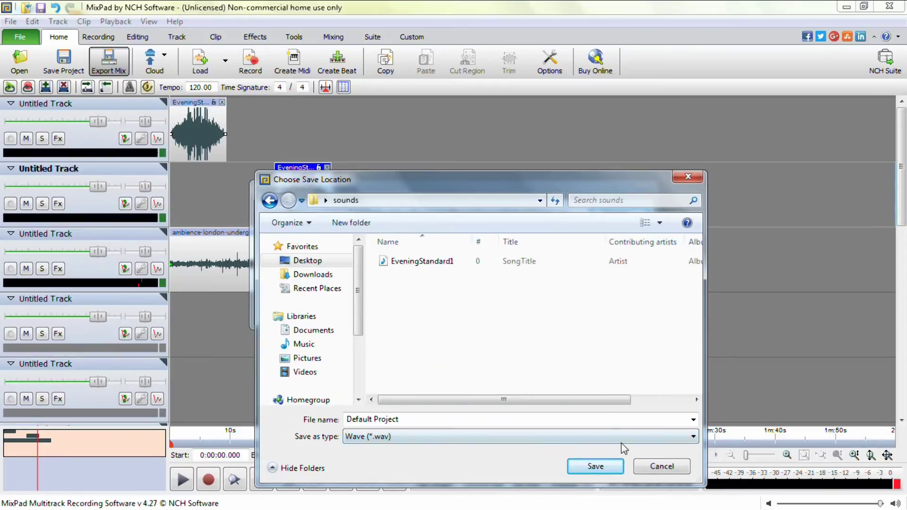
click(591, 468)
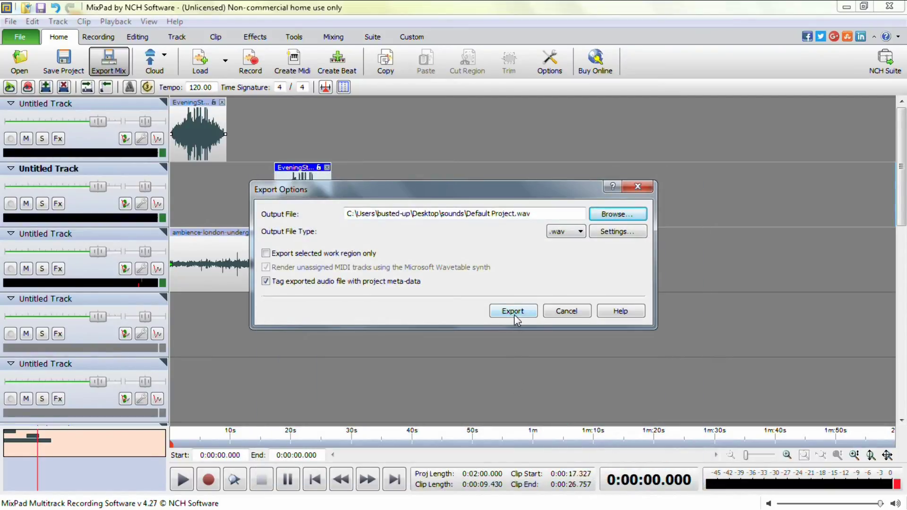
click(514, 314)
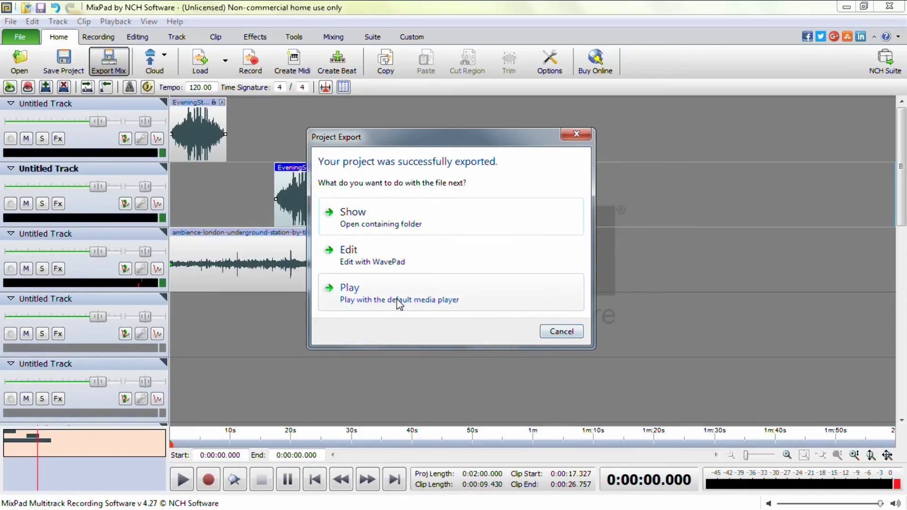
Play the exported Default Project file in the default media player, and close the player after listening
click(410, 298)
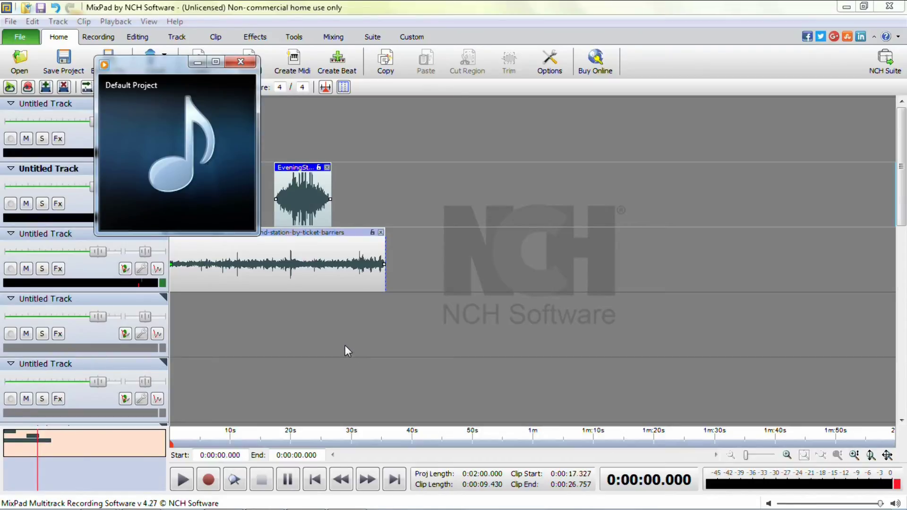
mouse_move(233, 219)
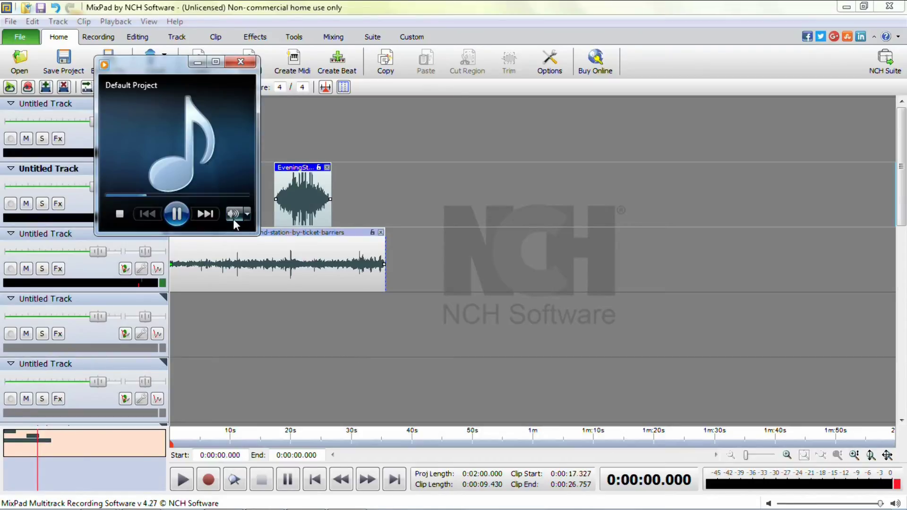
click(240, 63)
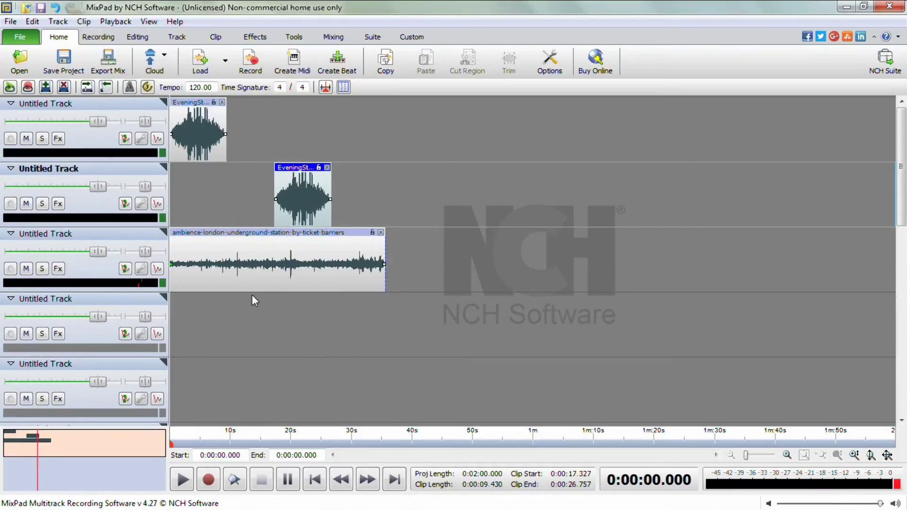
click(11, 21)
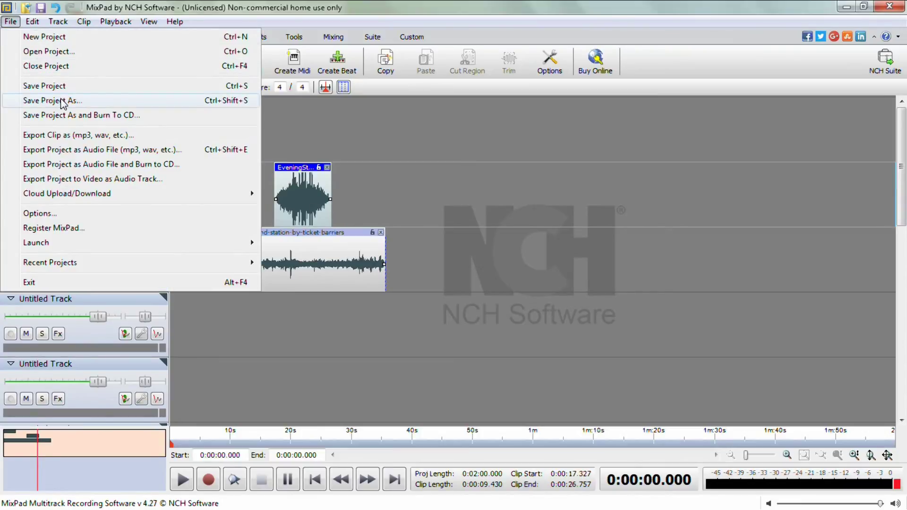
click(472, 209)
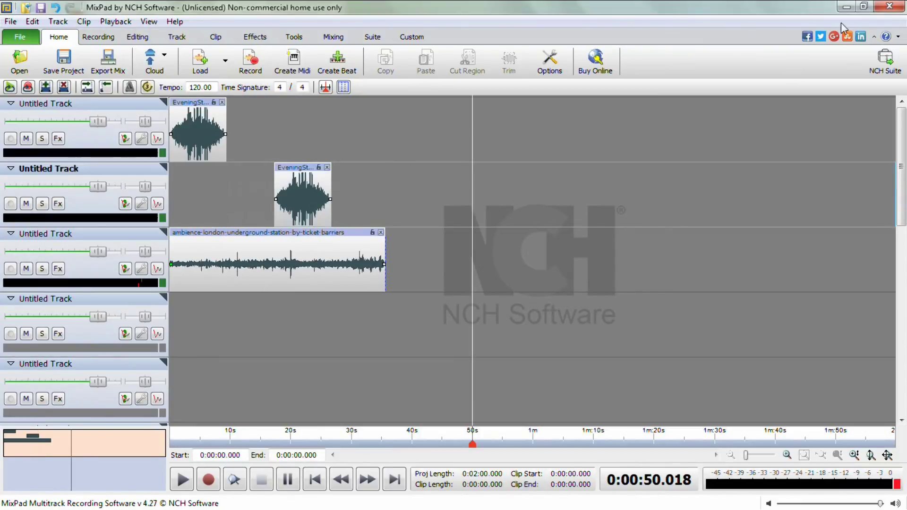
click(893, 9)
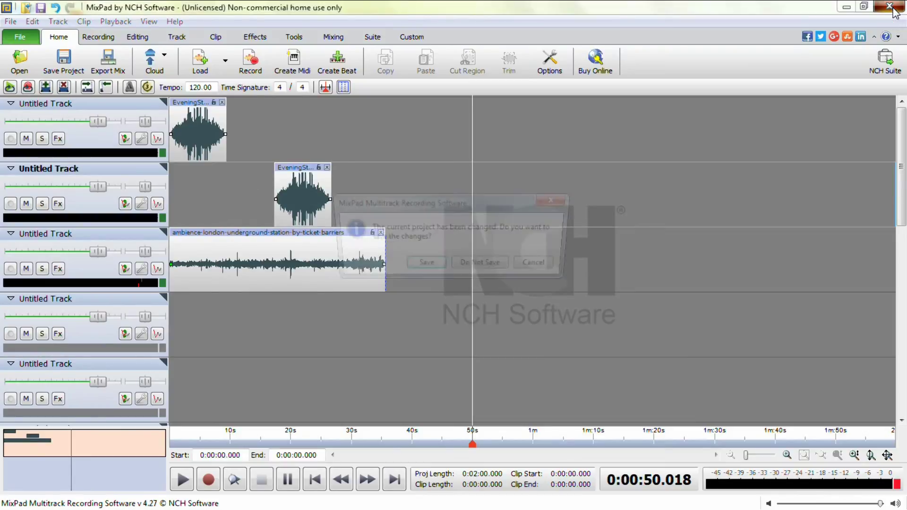
click(470, 267)
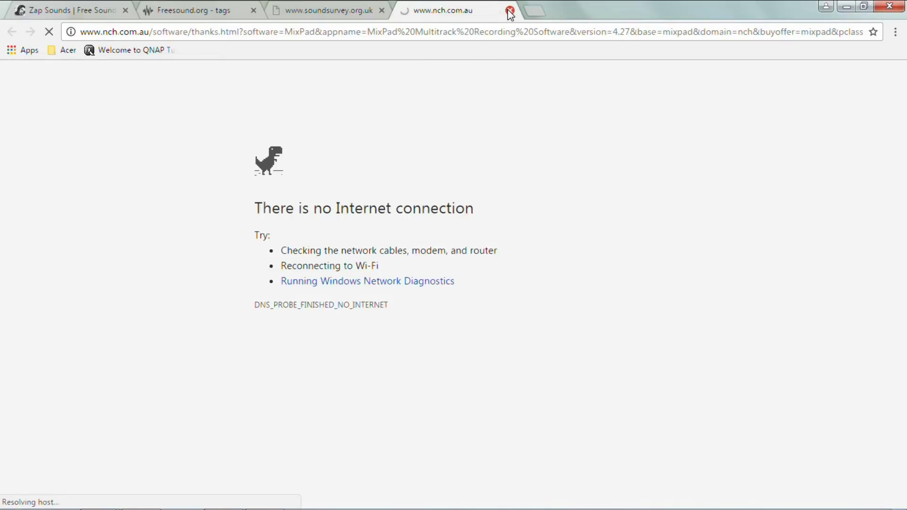
click(510, 11)
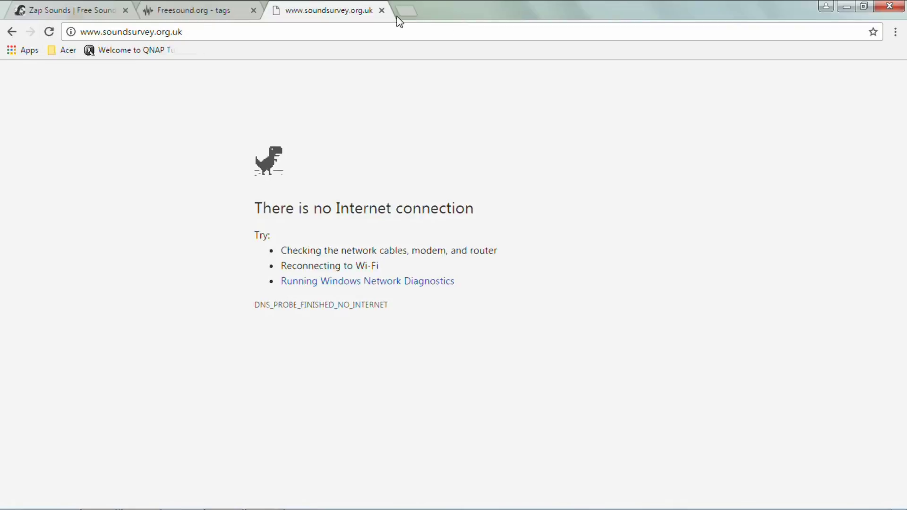
click(847, 9)
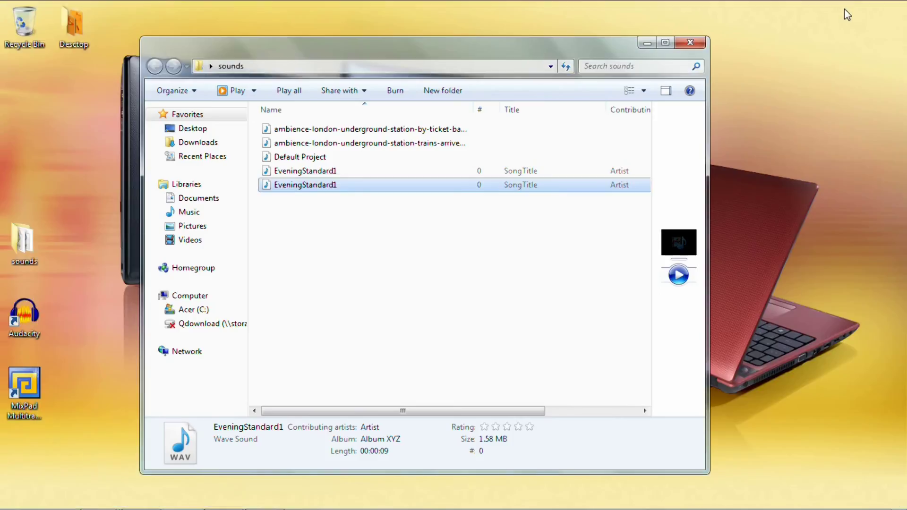
Close the sounds folder window and bring the Chrome browser back up
click(689, 45)
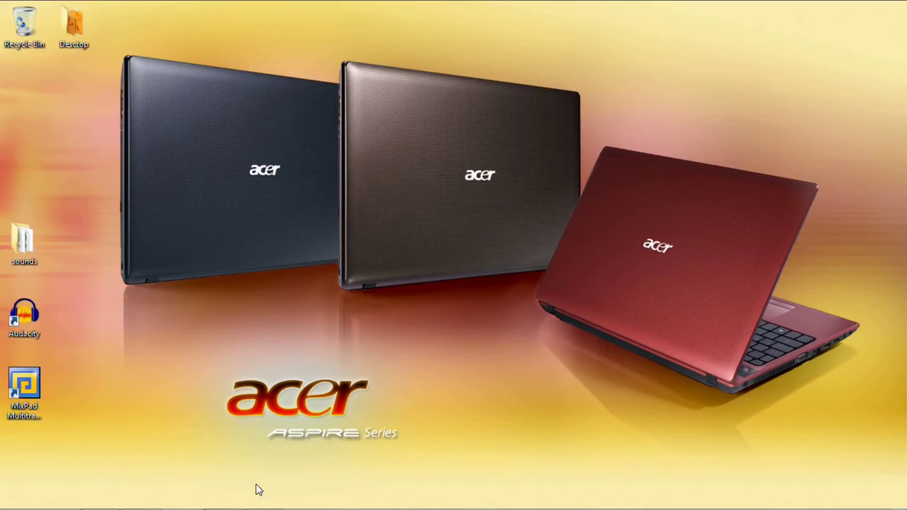
mouse_move(183, 509)
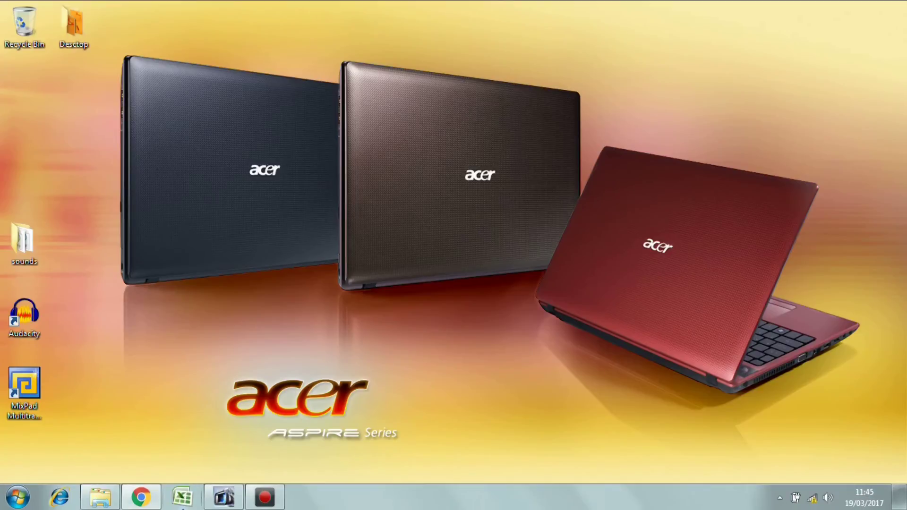
click(141, 497)
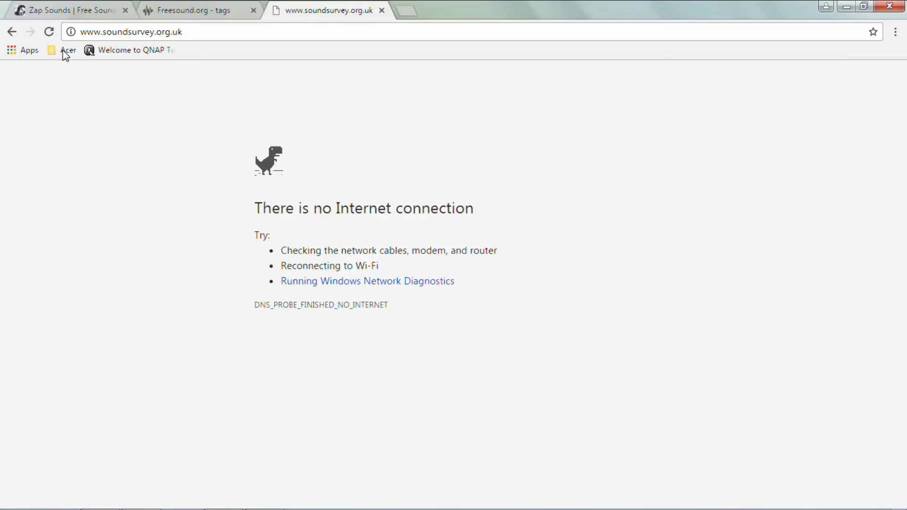
Review the SoundBible Zap Sounds page and the sounds listed under Freesound's sound-effects tag as sources of sound effects
click(56, 13)
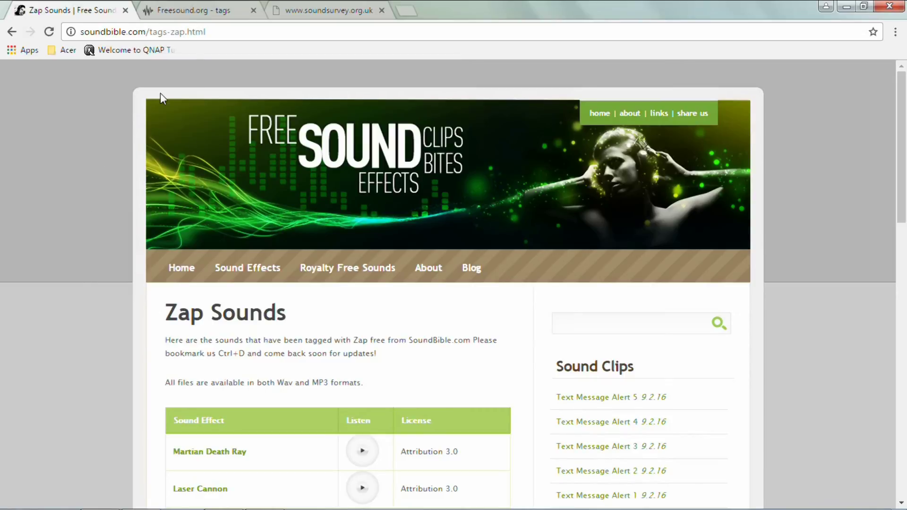
click(194, 12)
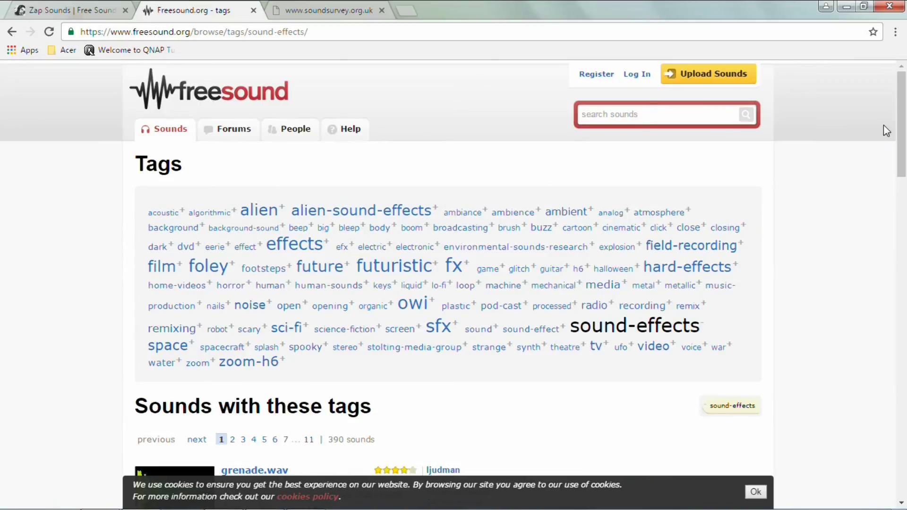
drag(901, 132, 901, 261)
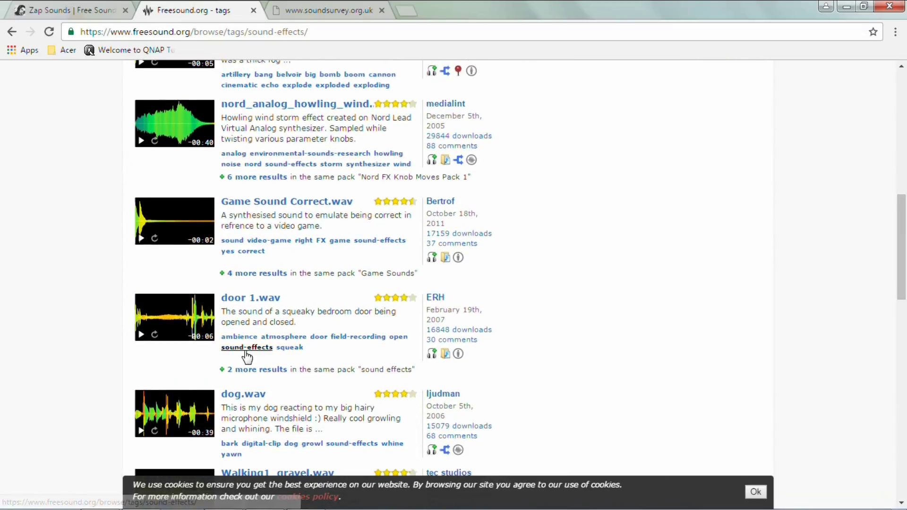